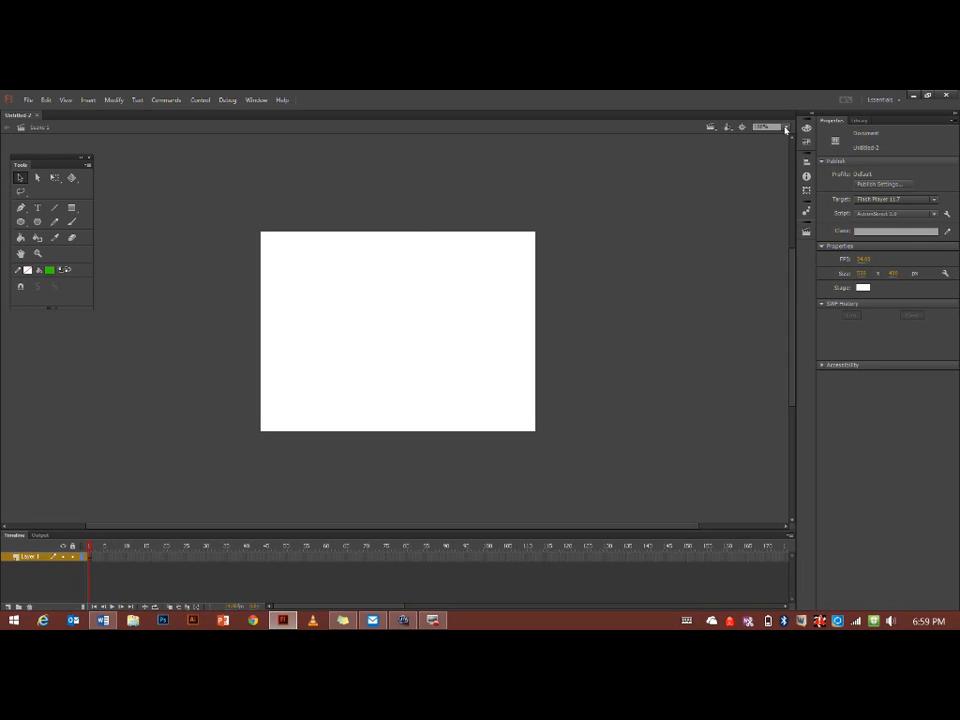
# Step: Enlarge the stage view to 200% and move the floating Tools panel beside the stage, near the document properties
pyautogui.click(772, 205)
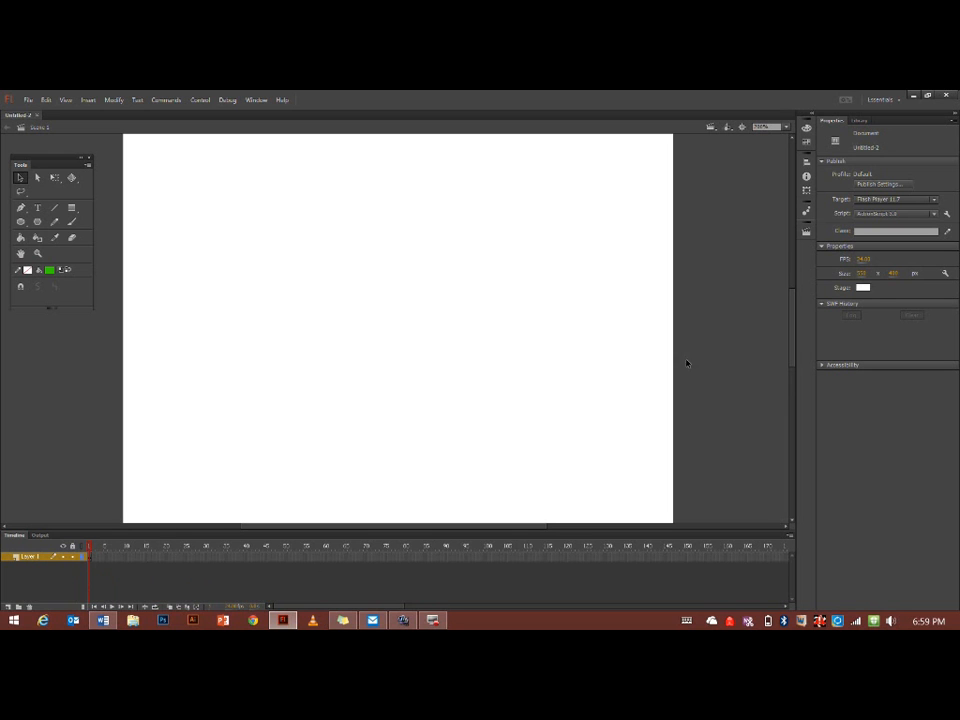
pyautogui.click(858, 121)
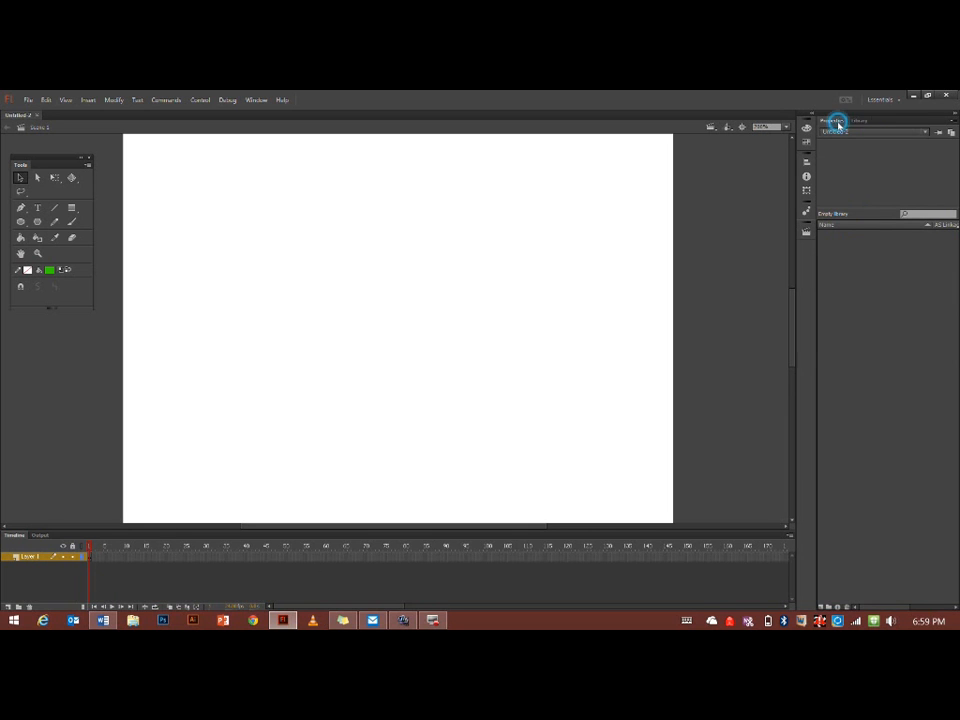
pyautogui.click(836, 121)
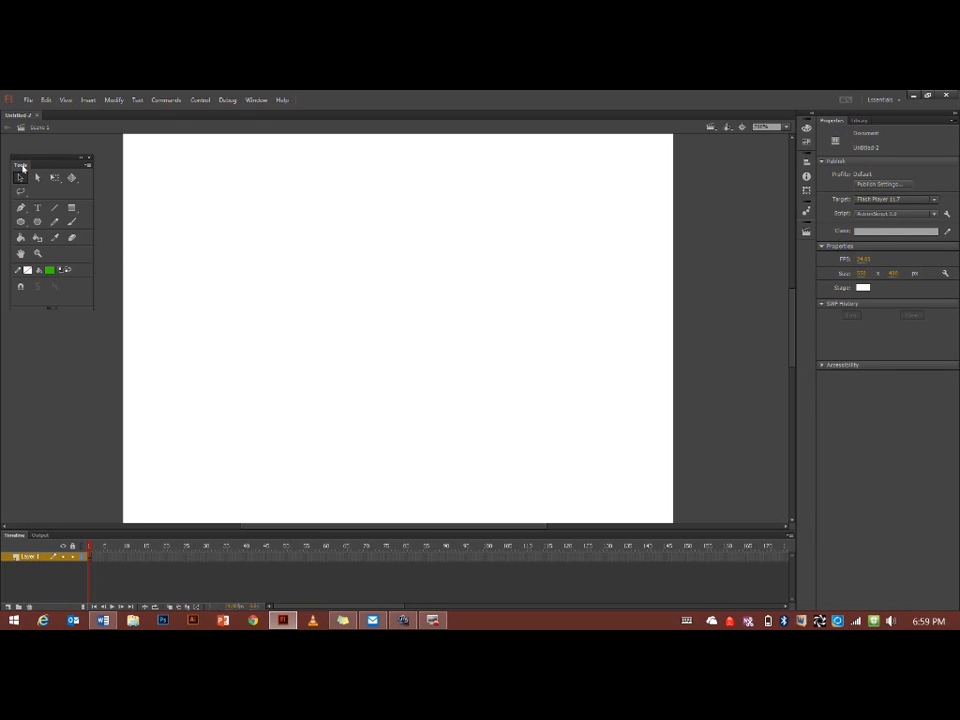
pyautogui.moveTo(22, 167); pyautogui.dragTo(702, 172)
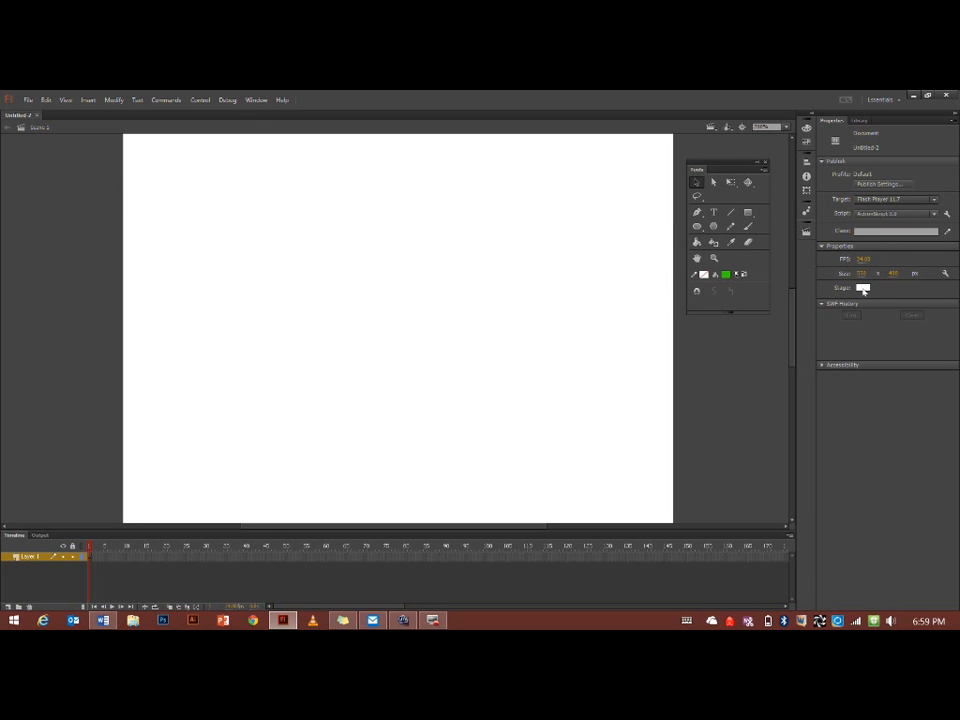
# Step: Look at the stage background color choices and leave the stage white
pyautogui.click(862, 287)
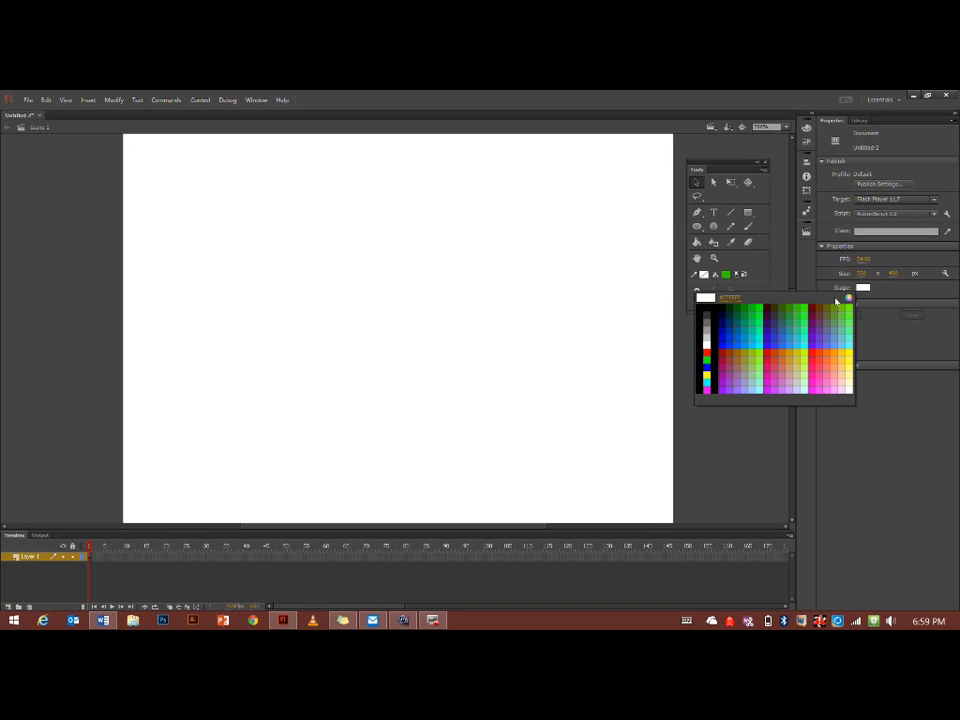
pyautogui.click(864, 289)
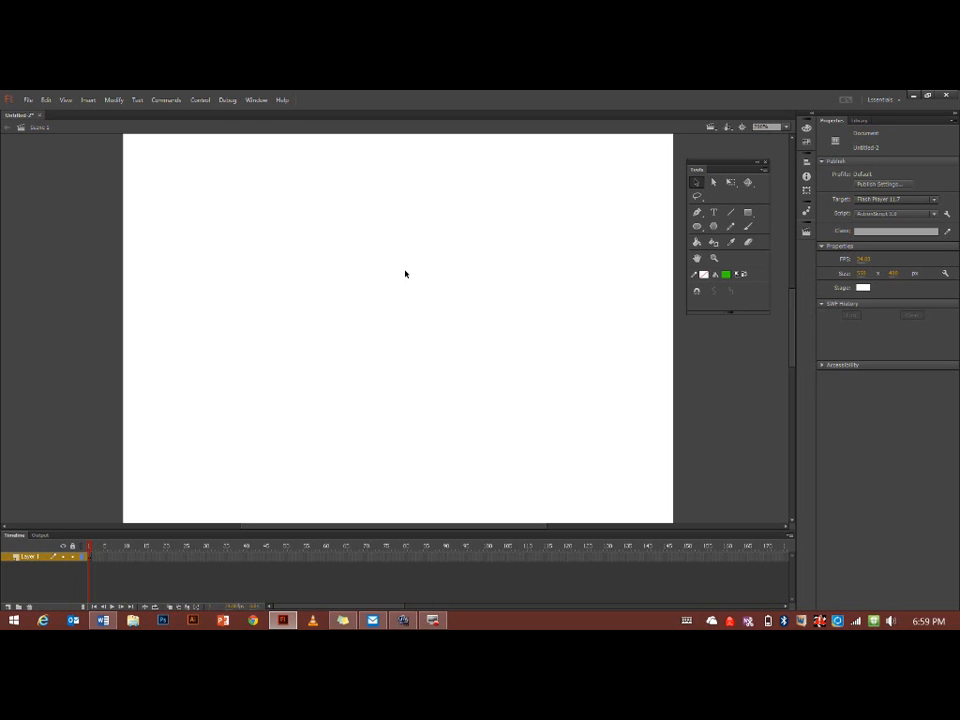
# Step: Create a new Graphic symbol named butterfly in the library root
pyautogui.click(88, 100)
pyautogui.click(102, 111)
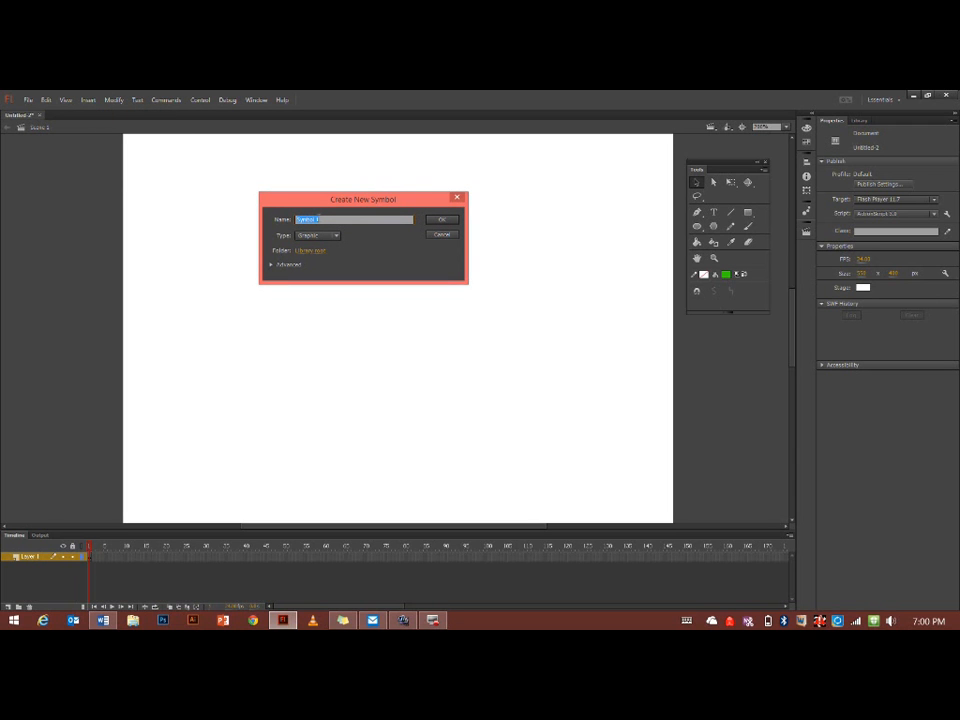
pyautogui.write('bal')
pyautogui.click(302, 236)
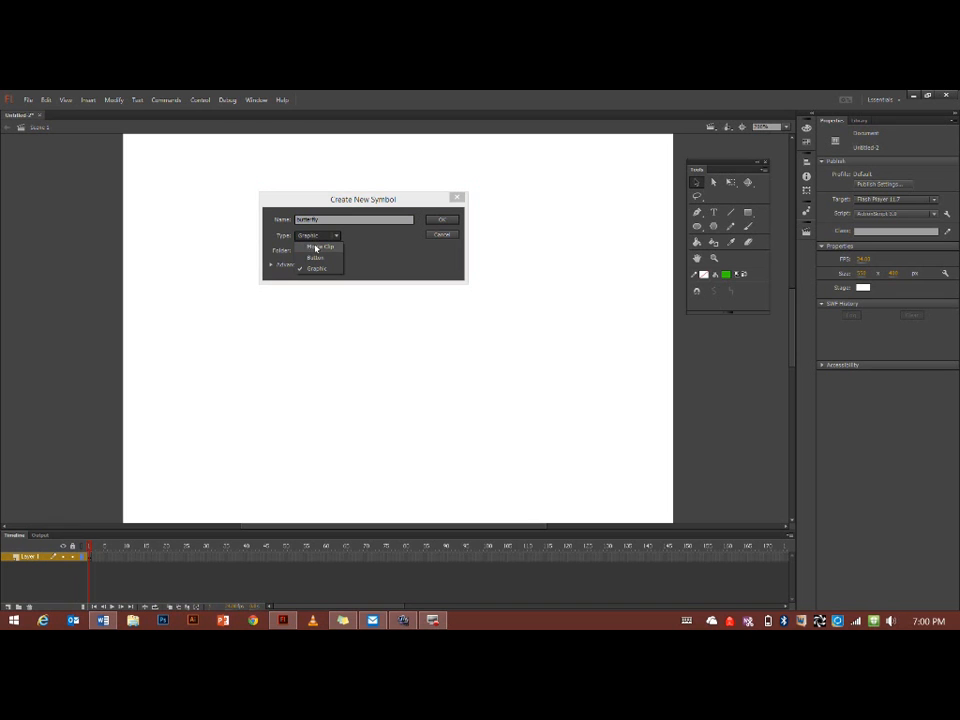
pyautogui.click(315, 248)
pyautogui.click(326, 237)
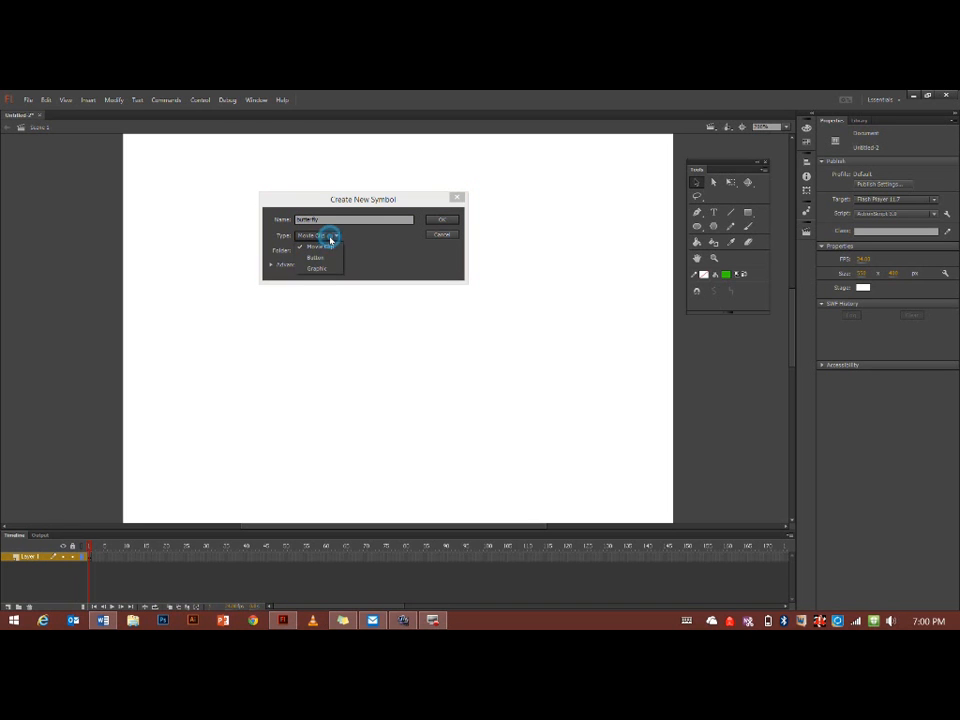
pyautogui.click(330, 268)
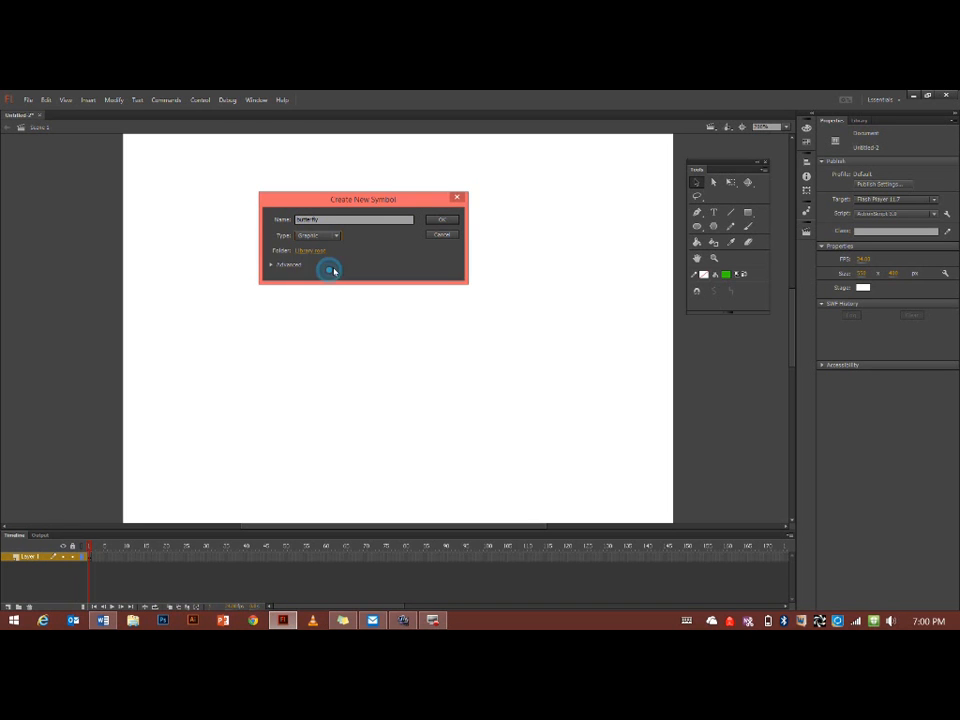
pyautogui.click(436, 221)
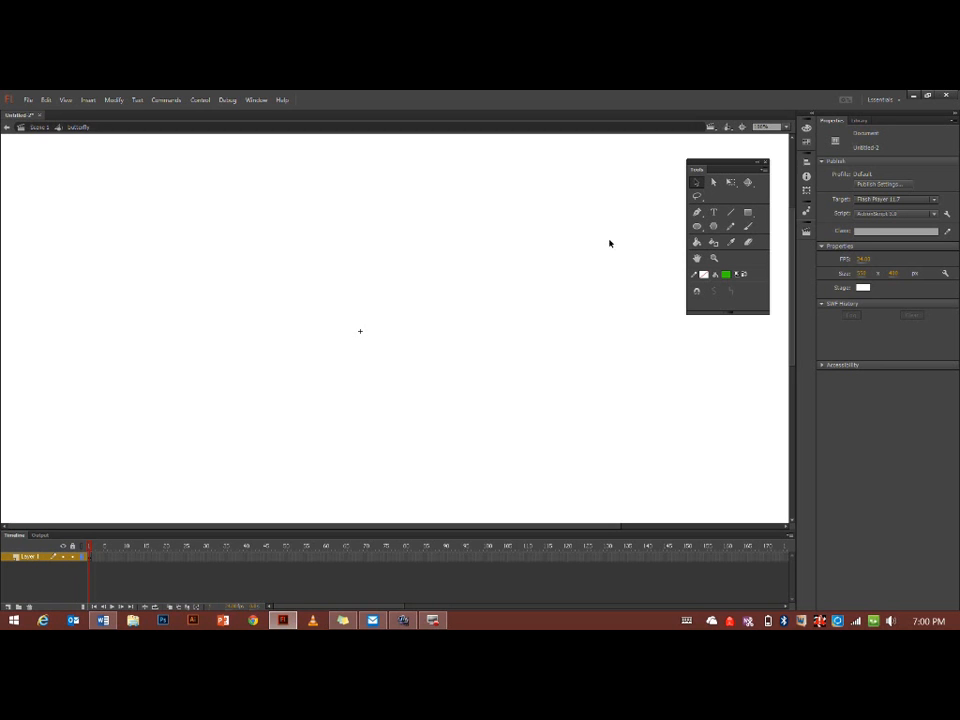
# Step: Show the Library and switch between Scene 1 and the butterfly symbol, ending in the symbol's editing view
pyautogui.click(860, 121)
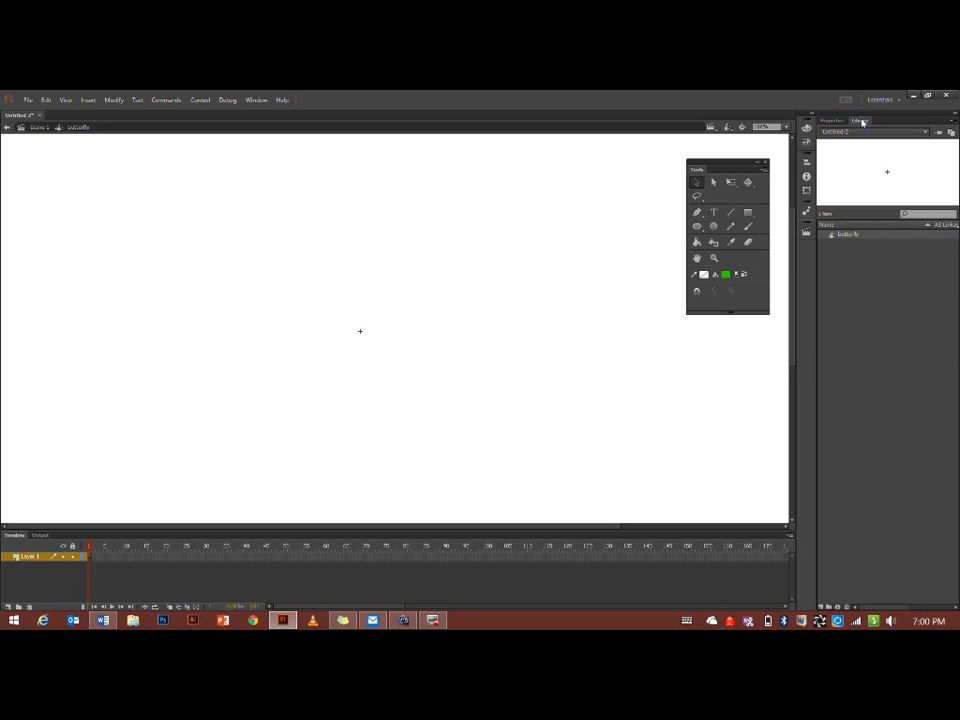
pyautogui.click(34, 128)
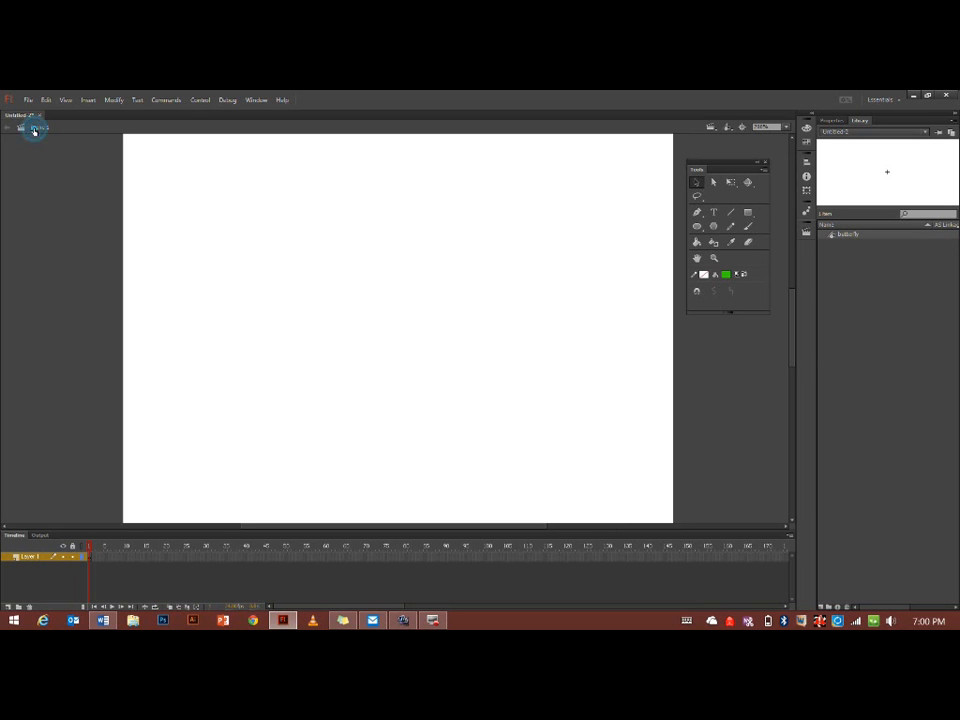
pyautogui.doubleClick(829, 235)
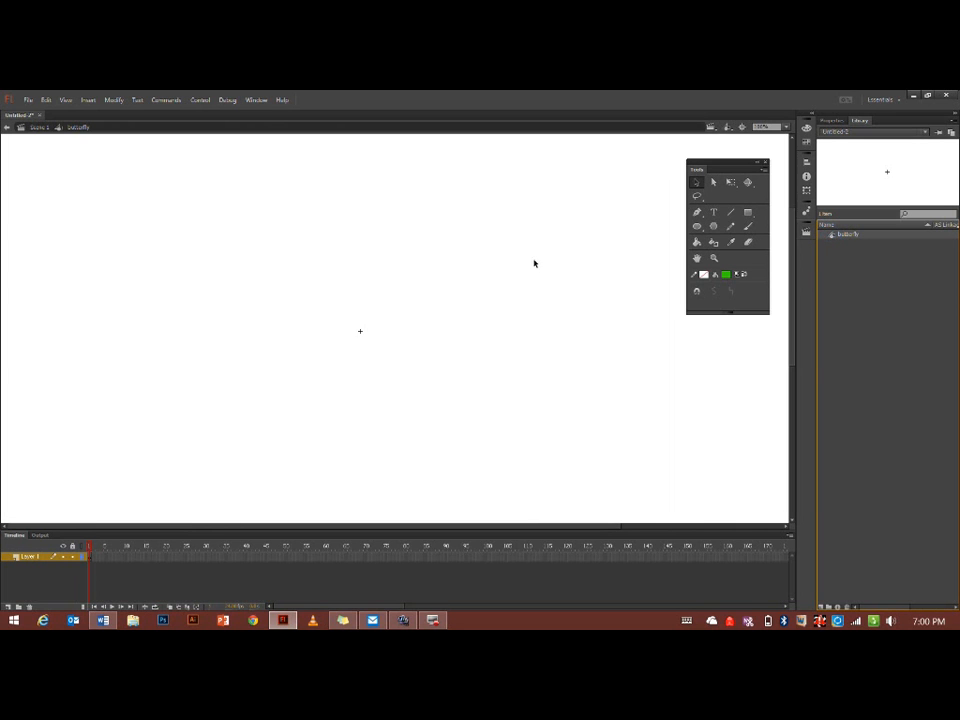
pyautogui.click(35, 128)
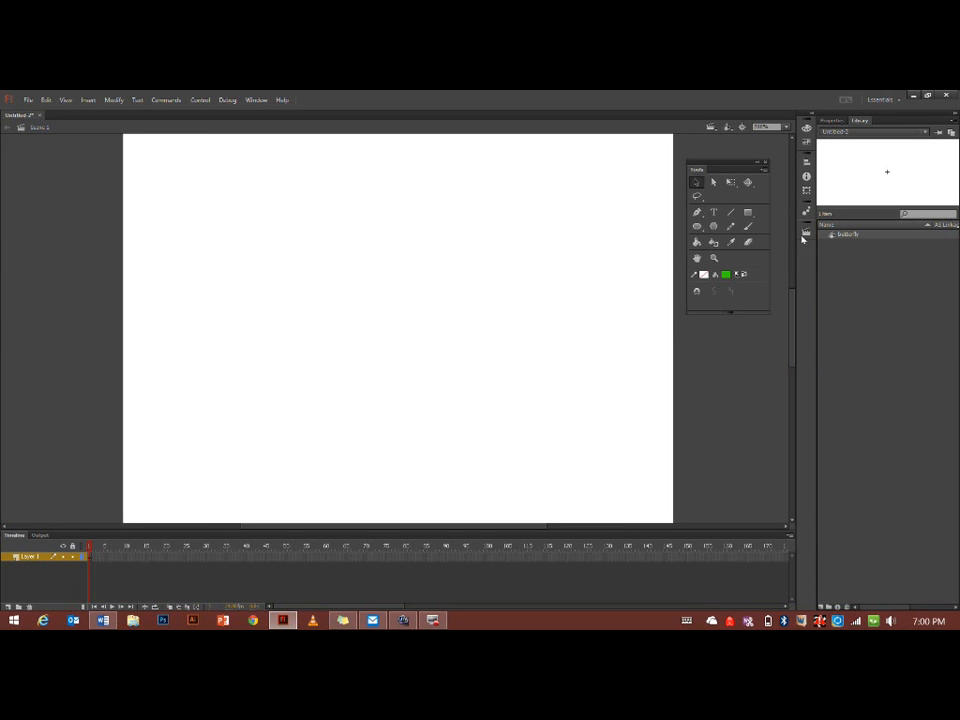
pyautogui.doubleClick(831, 236)
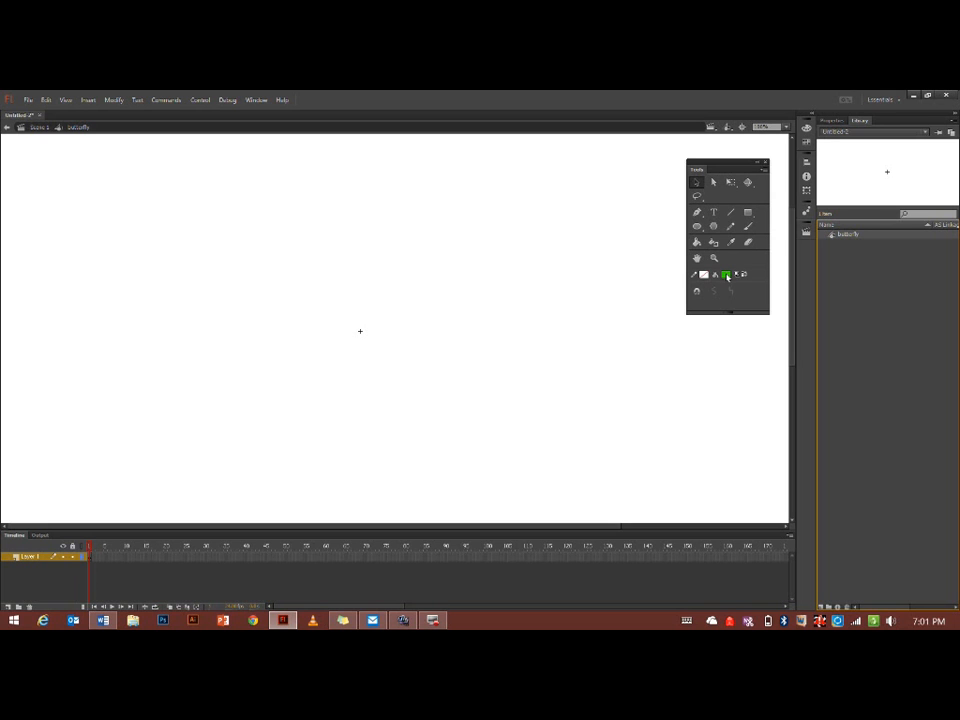
# Step: Activate the Brush tool and set the stroke color to blue #0066FF
pyautogui.click(748, 226)
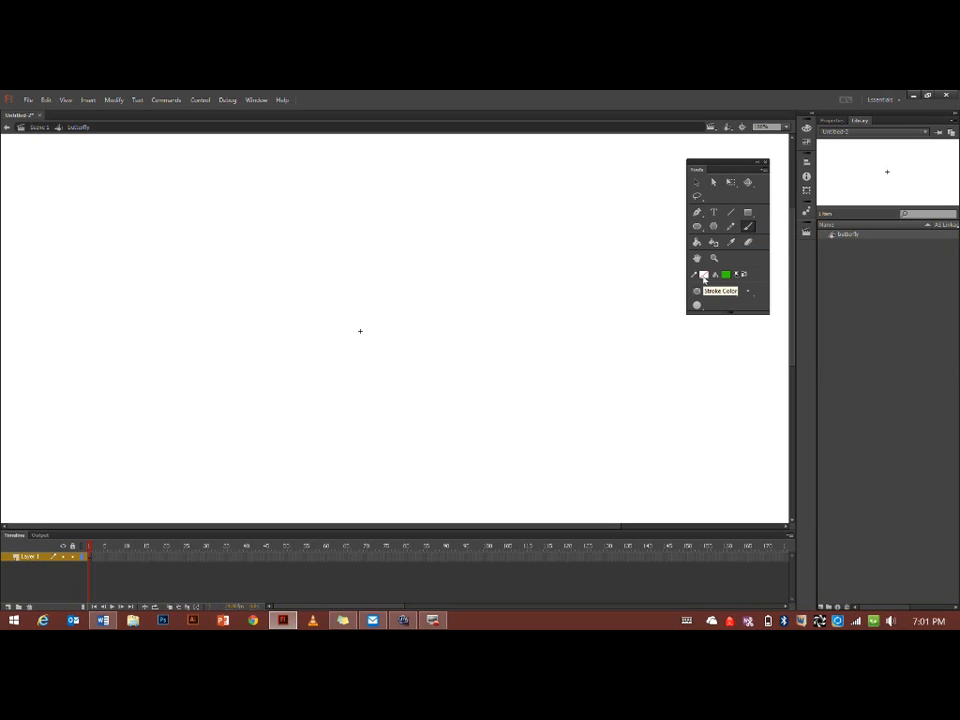
pyautogui.click(703, 274)
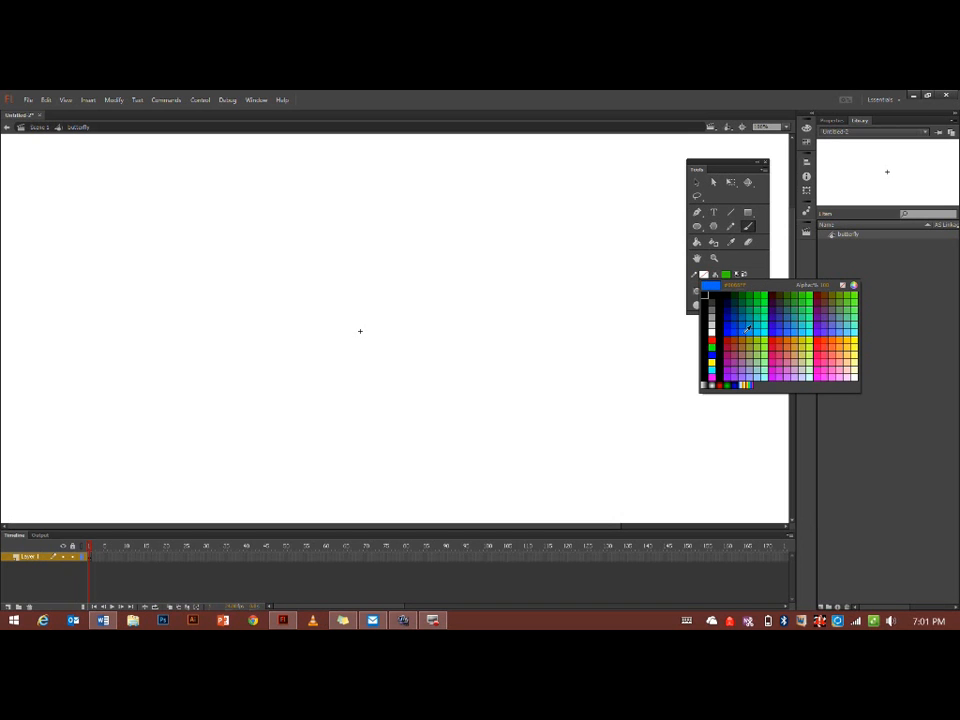
pyautogui.click(746, 330)
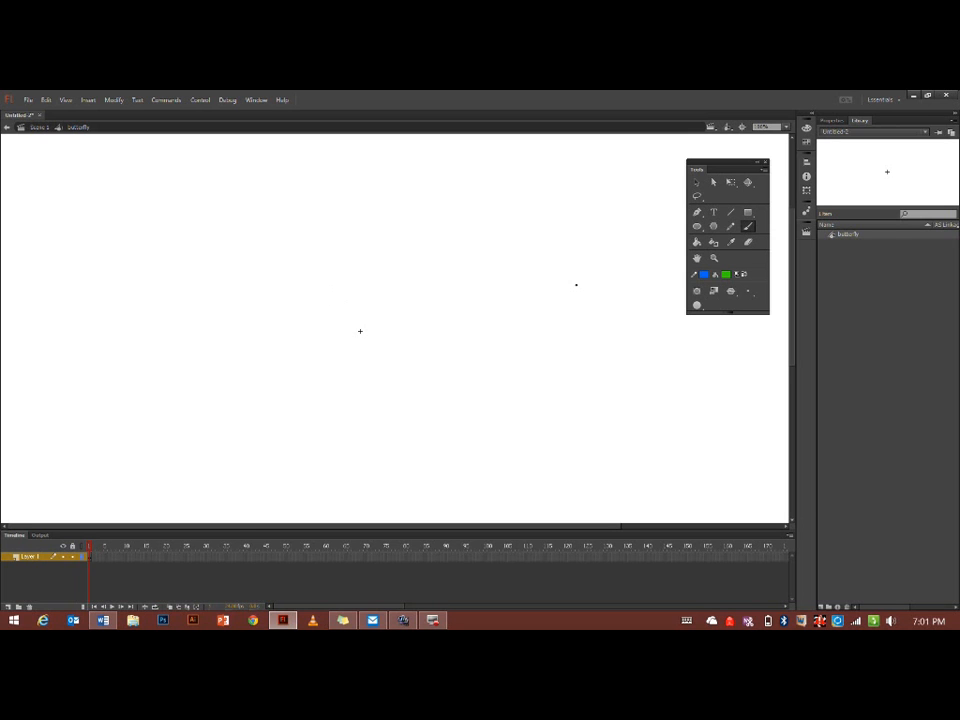
# Step: Increase the brush size and paint a green dot just above the symbol's registration point
pyautogui.click(749, 294)
pyautogui.click(749, 294)
pyautogui.press(']')
pyautogui.press(']')
pyautogui.press(']')
pyautogui.press(']')
pyautogui.press(']')
pyautogui.press('[')
pyautogui.press('[')
pyautogui.press('[')
pyautogui.click(365, 320)
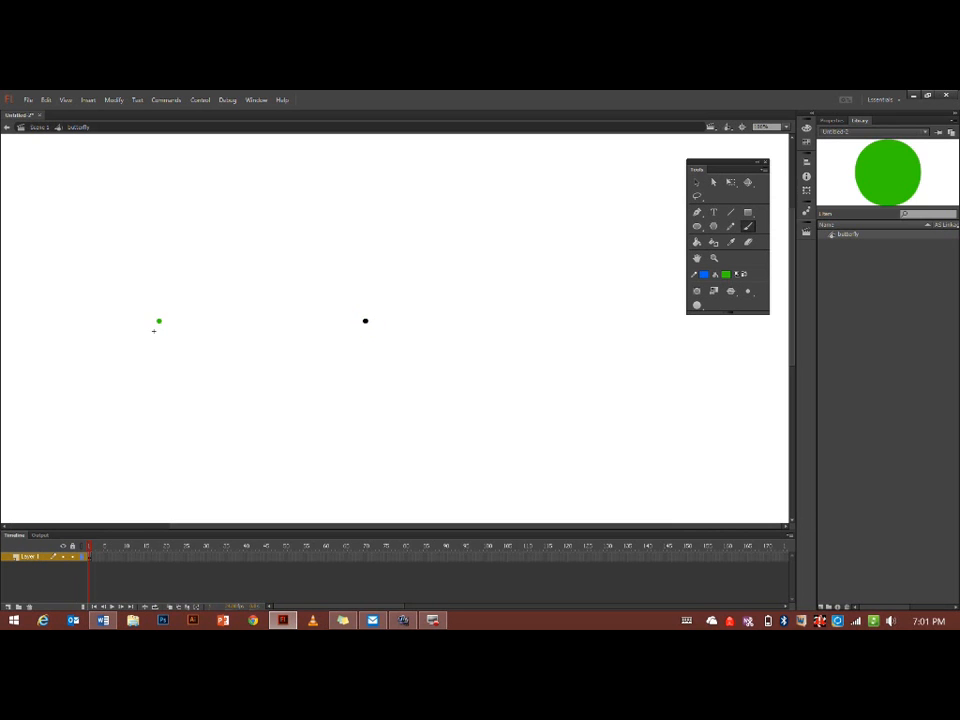
pyautogui.click(742, 127)
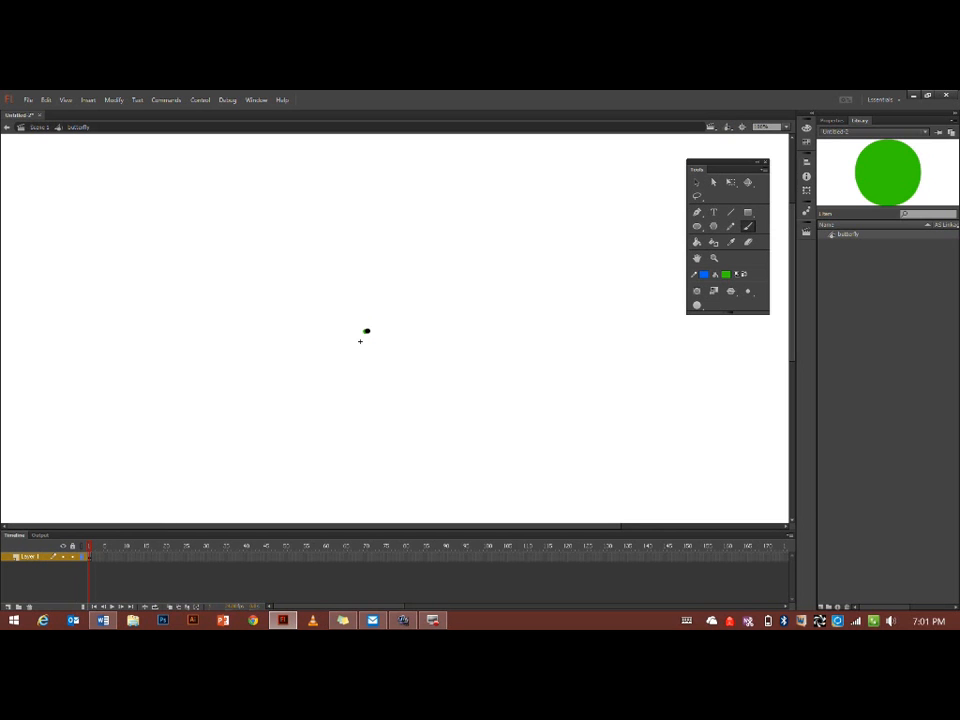
# Step: Paint the butterfly's wings freehand in green, undoing the stray outline and the left wings so only the right pair is kept
pyautogui.moveTo(367, 330)
pyautogui.mouseDown()
pyautogui.moveTo(388, 304)
pyautogui.moveTo(408, 310)
pyautogui.moveTo(408, 327)
pyautogui.moveTo(379, 340)
pyautogui.moveTo(399, 349)
pyautogui.moveTo(401, 367)
pyautogui.moveTo(386, 366)
pyautogui.moveTo(345, 309)
pyautogui.moveTo(327, 307)
pyautogui.moveTo(335, 333)
pyautogui.moveTo(356, 334)
pyautogui.moveTo(331, 356)
pyautogui.moveTo(362, 479)
pyautogui.moveTo(457, 498)
pyautogui.mouseUp()
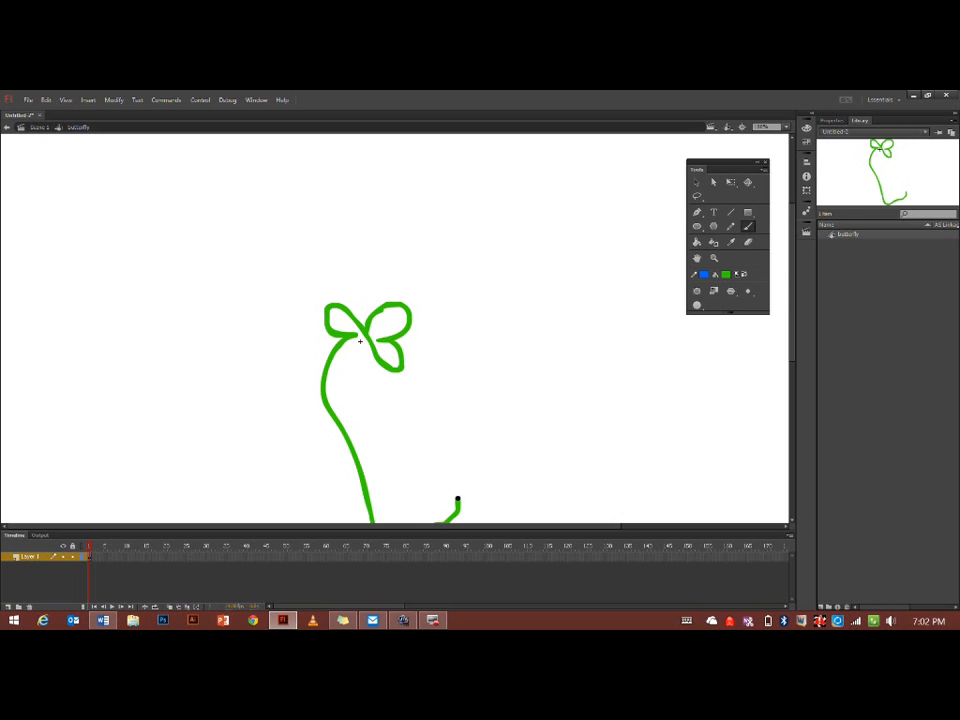
pyautogui.hotkey('ctrl', 'z')
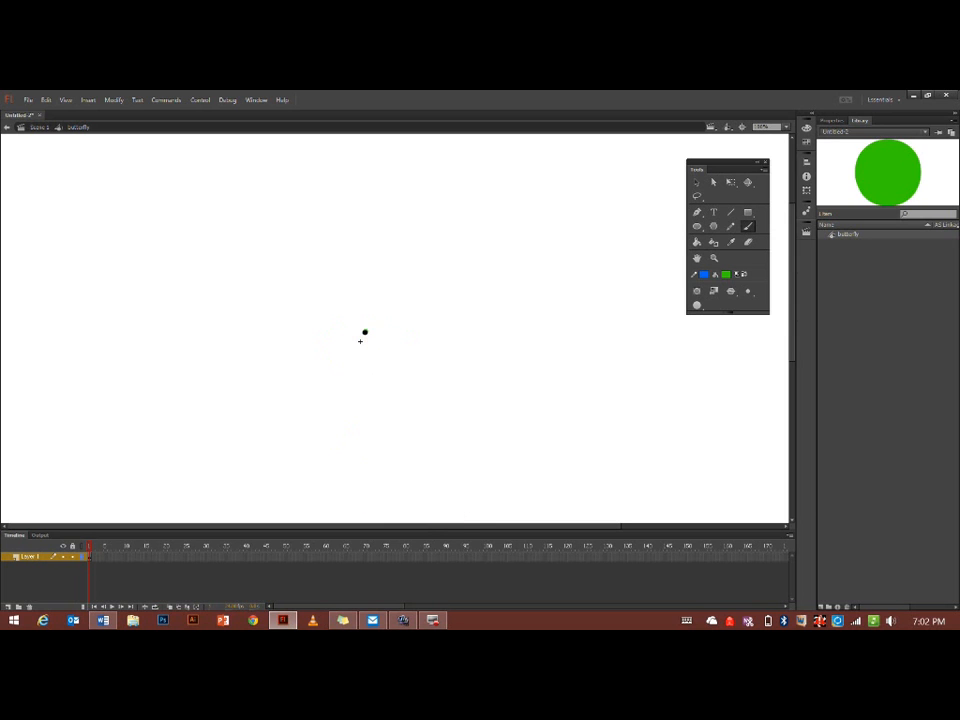
pyautogui.moveTo(365, 332)
pyautogui.mouseDown()
pyautogui.moveTo(395, 299)
pyautogui.moveTo(410, 313)
pyautogui.moveTo(401, 331)
pyautogui.moveTo(372, 337)
pyautogui.moveTo(397, 350)
pyautogui.moveTo(393, 362)
pyautogui.moveTo(379, 358)
pyautogui.moveTo(342, 297)
pyautogui.moveTo(326, 312)
pyautogui.moveTo(337, 331)
pyautogui.moveTo(361, 334)
pyautogui.moveTo(340, 347)
pyautogui.moveTo(341, 359)
pyautogui.moveTo(364, 334)
pyautogui.mouseUp()
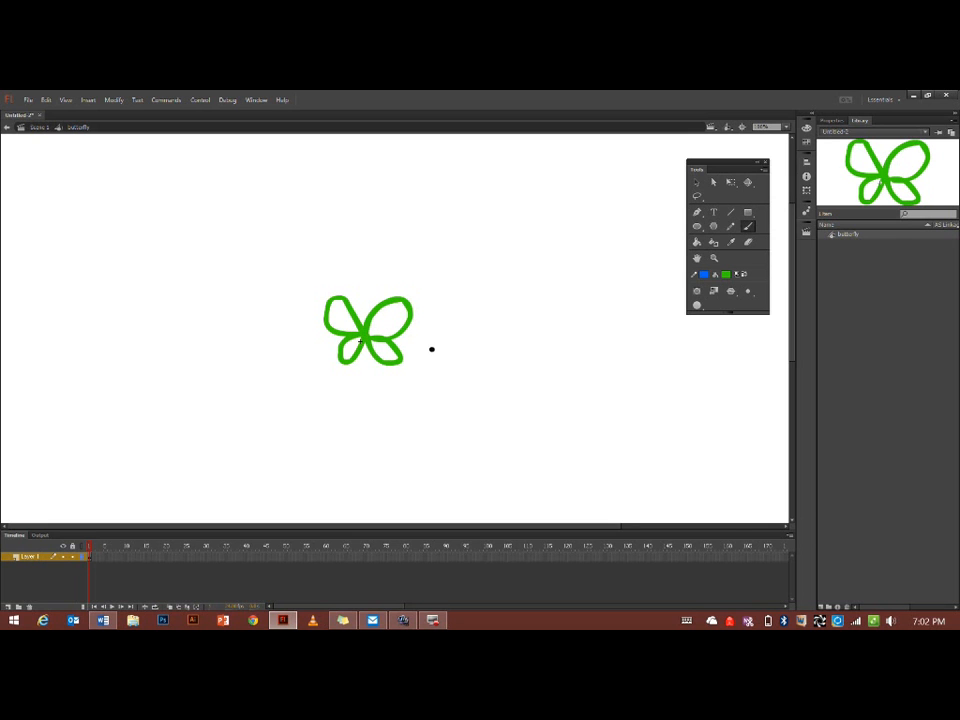
pyautogui.hotkey('ctrl', 'z')
# Step: Duplicate the painted right wings and place the copy to their left
pyautogui.click(696, 183)
pyautogui.click(380, 309)
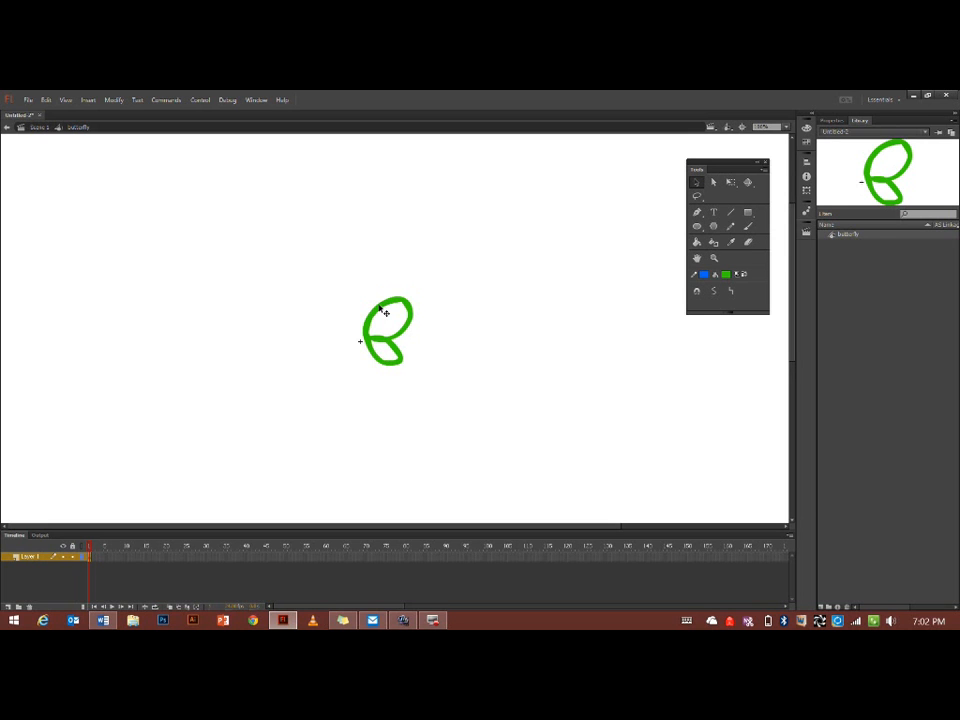
pyautogui.hotkey('ctrl', 'v')
pyautogui.click(387, 311)
pyautogui.moveTo(387, 312); pyautogui.dragTo(321, 308)
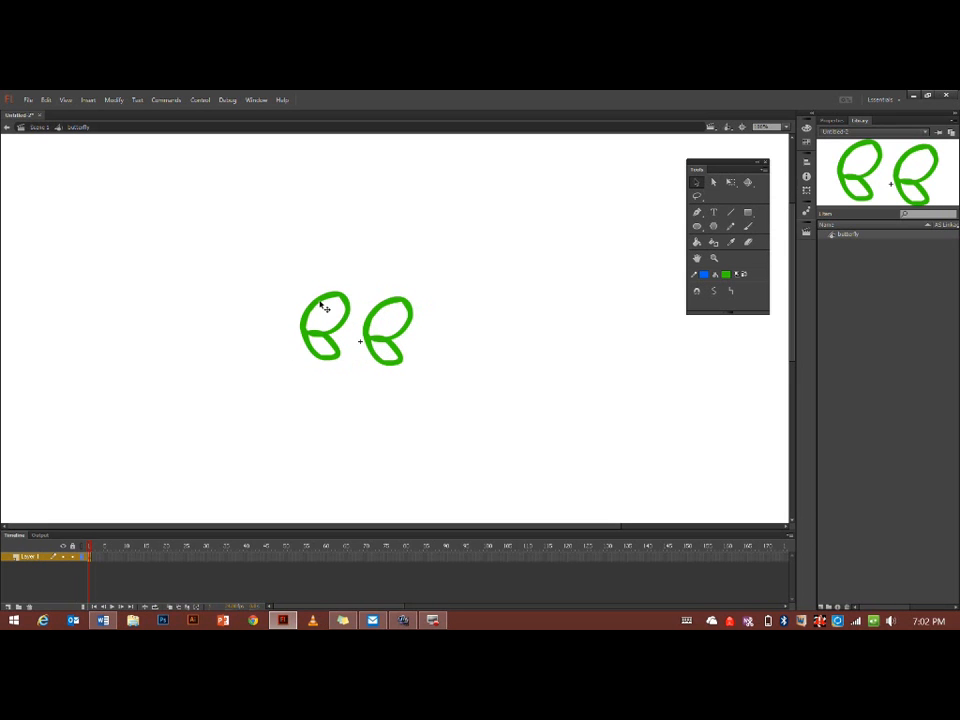
# Step: Flip the copied wings horizontally with Free Transform and move them against the right wings to complete the butterfly
pyautogui.click(733, 182)
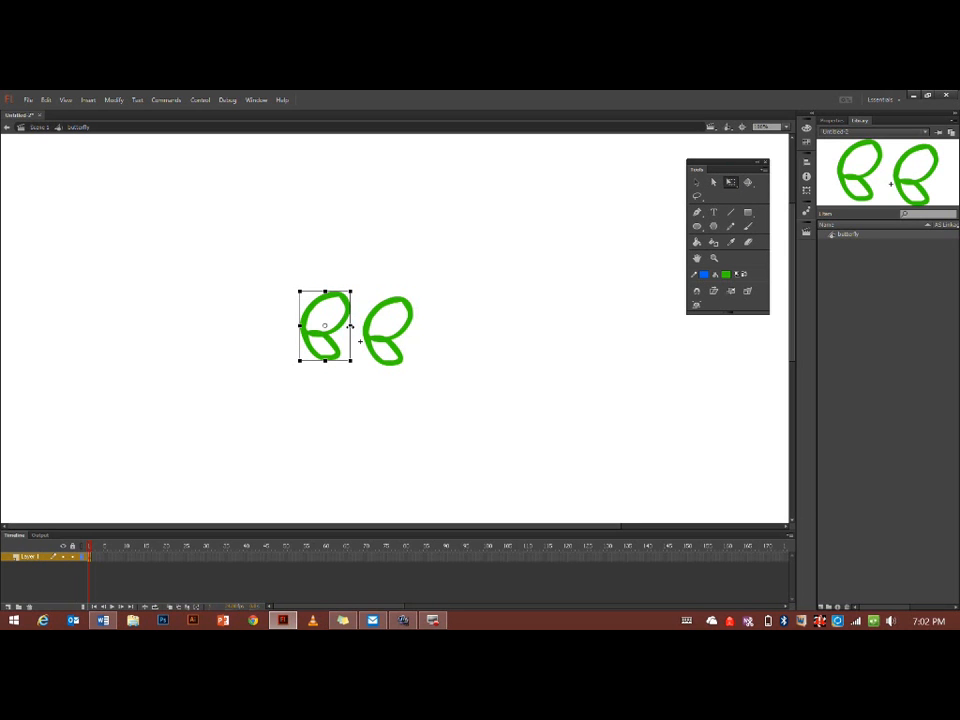
pyautogui.moveTo(350, 326); pyautogui.dragTo(302, 324)
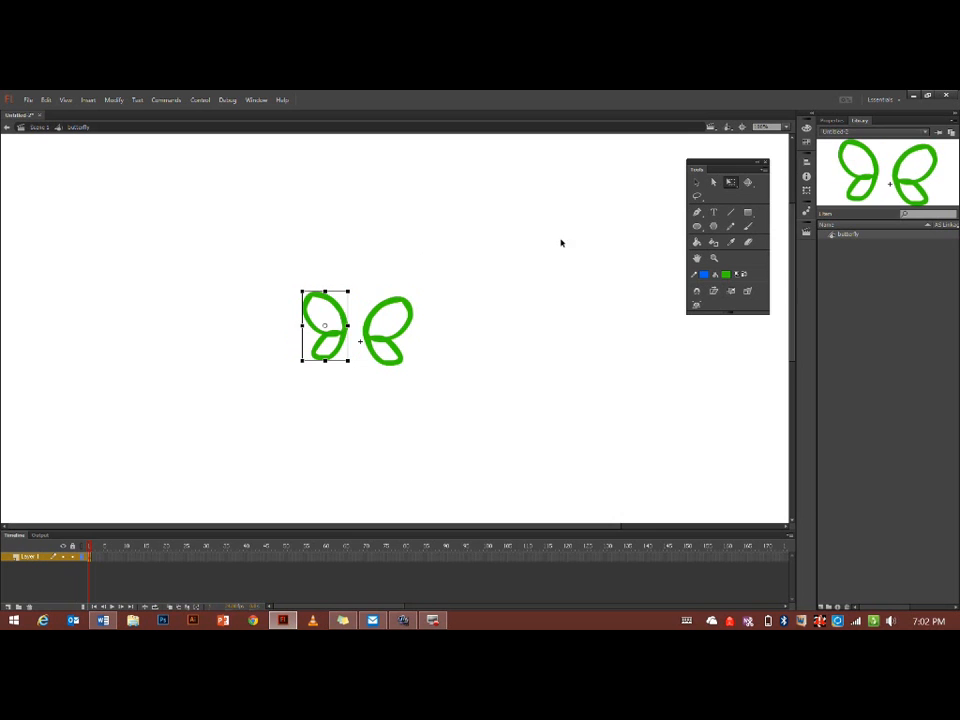
pyautogui.click(697, 183)
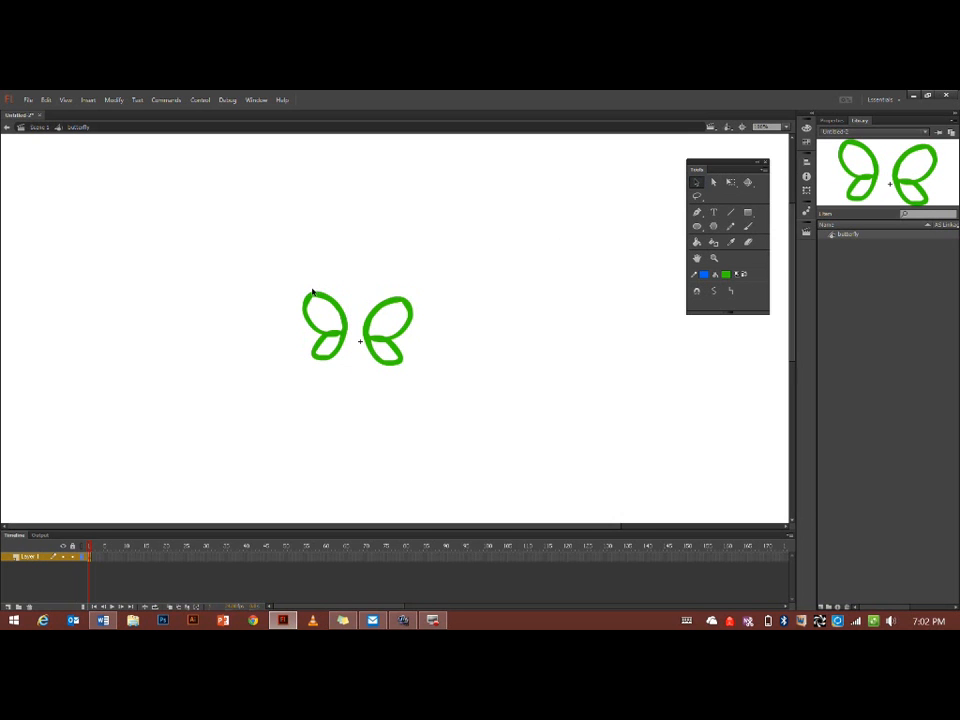
pyautogui.moveTo(317, 299); pyautogui.dragTo(338, 305)
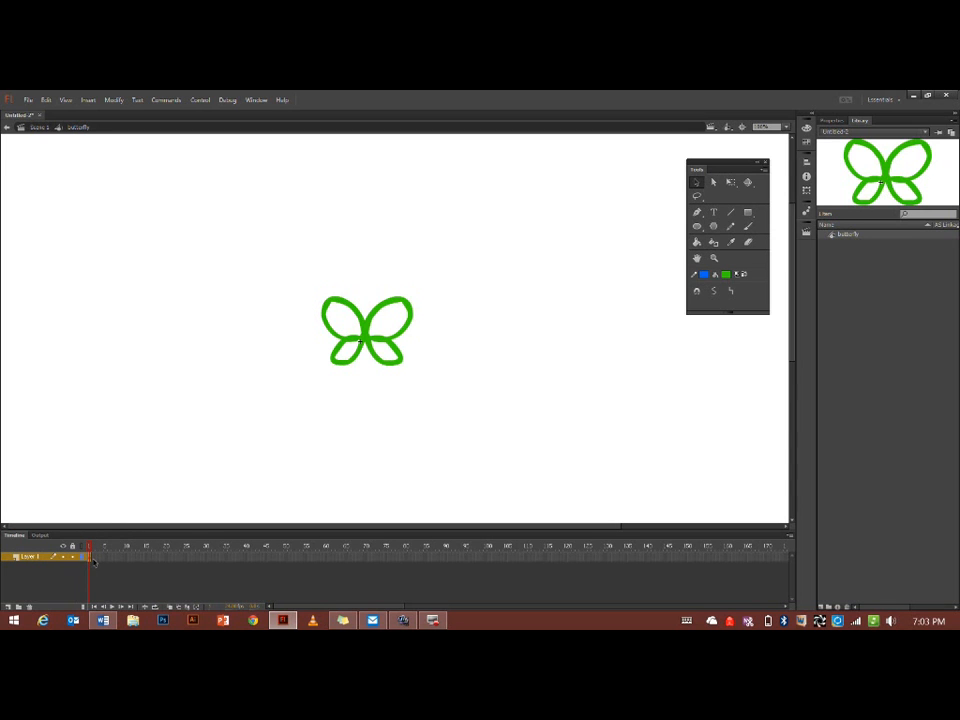
# Step: Insert a blank keyframe at frame 2 of Layer 1 in the butterfly symbol
pyautogui.click(94, 560)
pyautogui.rightClick(95, 561)
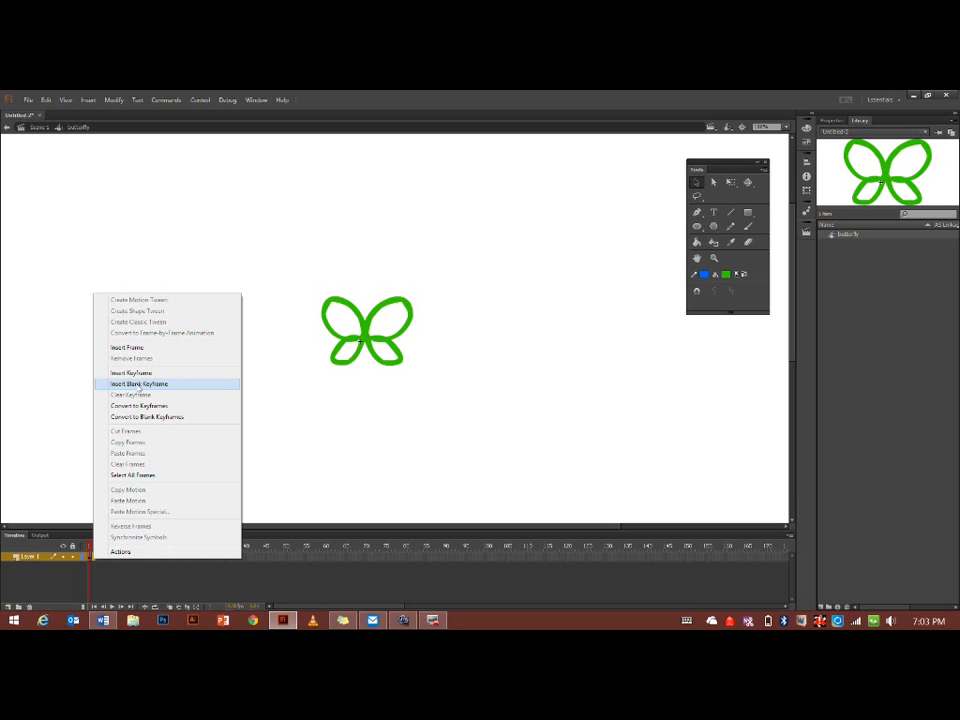
pyautogui.click(139, 384)
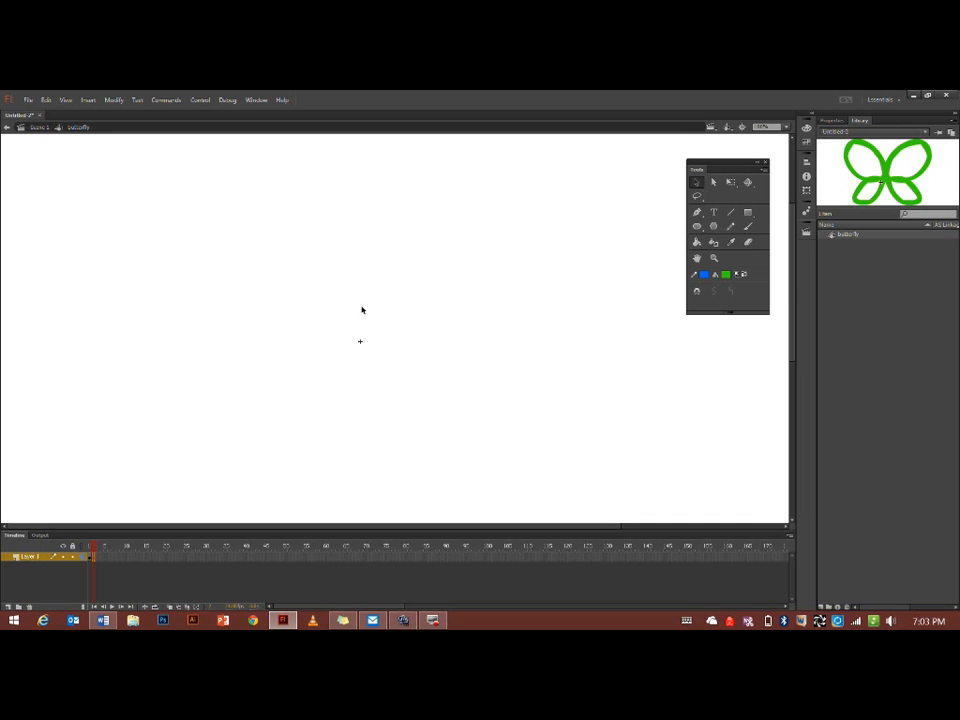
# Step: Turn on Onion Skin for the timeline, trying Onion Skin Outlines briefly and switching it off again
pyautogui.click(170, 607)
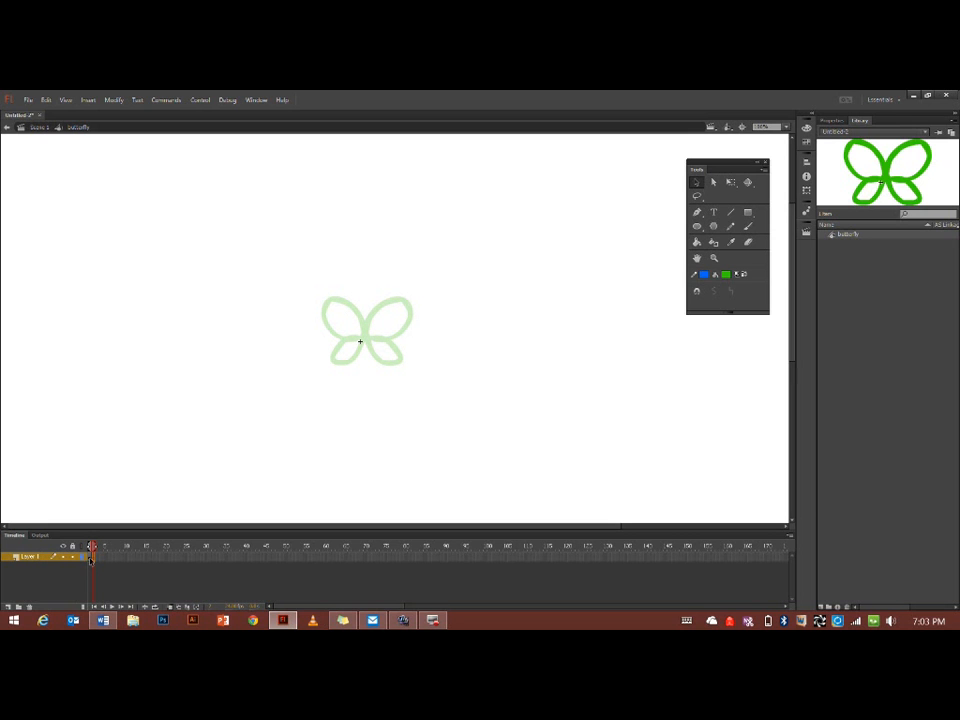
pyautogui.click(178, 607)
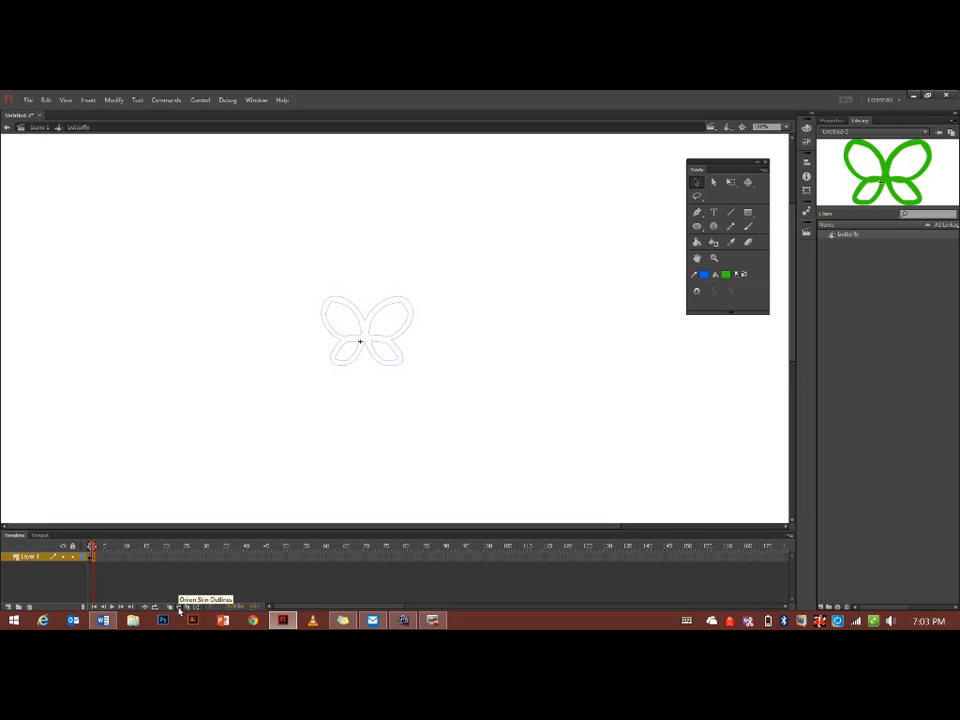
pyautogui.click(178, 607)
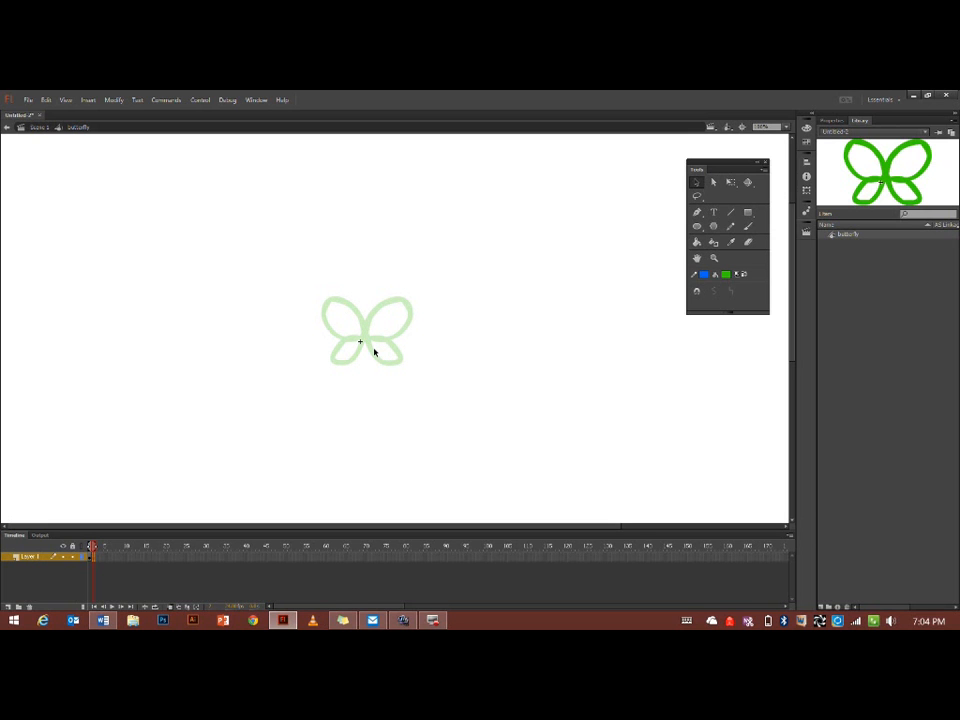
# Step: Paint a narrower butterfly with raised wings on frame 2 using the Brush tool, and compare it with frame 1
pyautogui.click(749, 225)
pyautogui.moveTo(365, 336)
pyautogui.mouseDown()
pyautogui.moveTo(369, 290)
pyautogui.moveTo(386, 276)
pyautogui.moveTo(386, 310)
pyautogui.moveTo(368, 332)
pyautogui.moveTo(383, 340)
pyautogui.moveTo(380, 360)
pyautogui.moveTo(363, 336)
pyautogui.moveTo(356, 283)
pyautogui.moveTo(341, 282)
pyautogui.moveTo(344, 312)
pyautogui.moveTo(363, 329)
pyautogui.moveTo(348, 346)
pyautogui.moveTo(363, 333)
pyautogui.mouseUp()
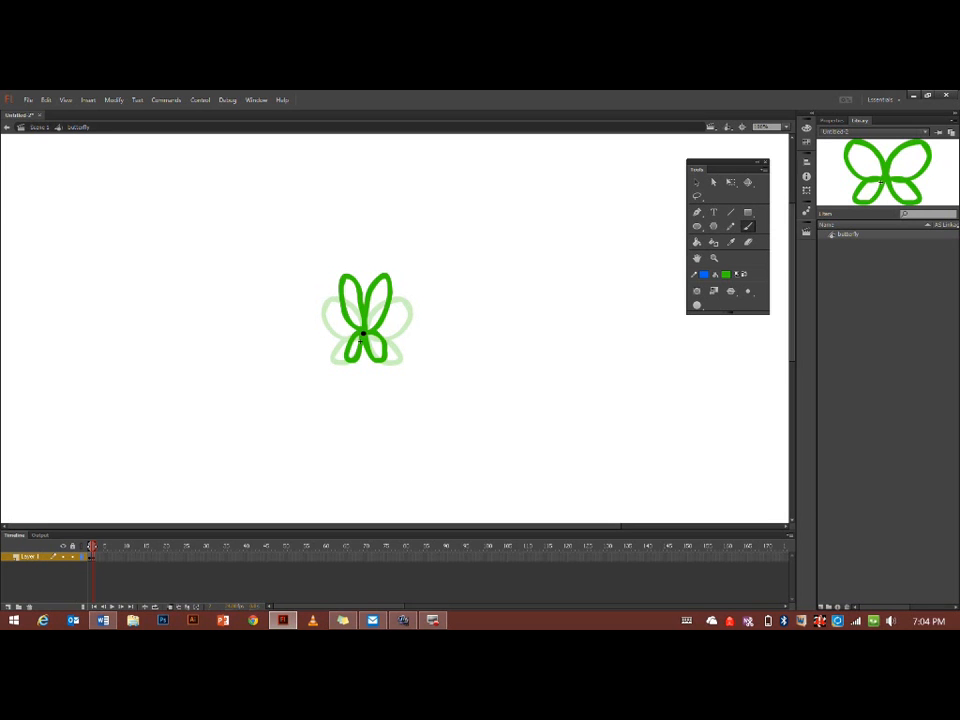
pyautogui.click(93, 557)
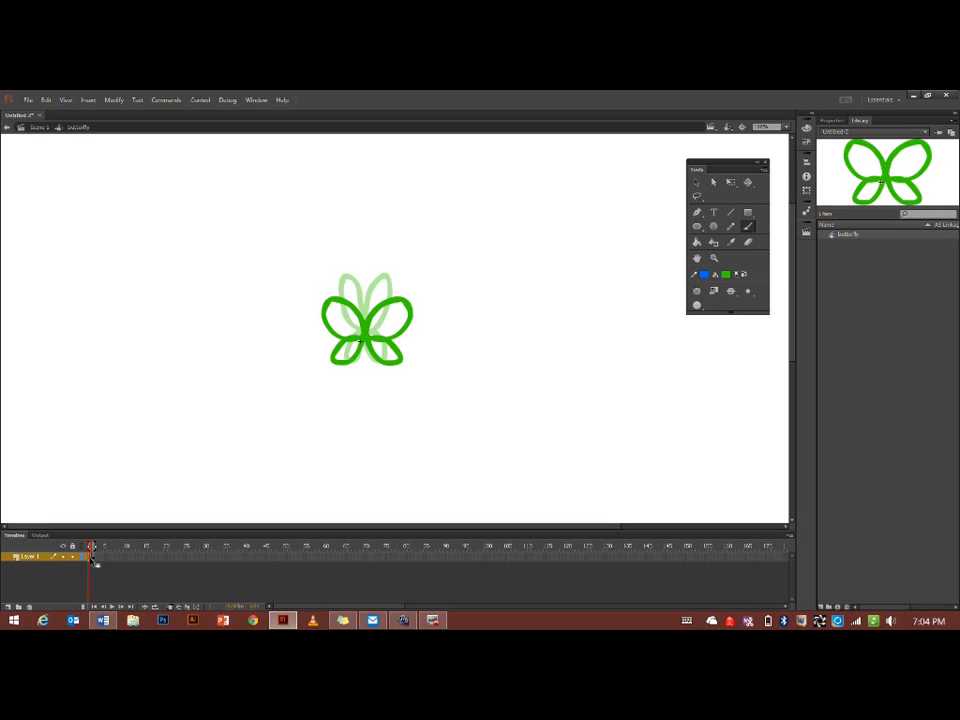
pyautogui.click(93, 558)
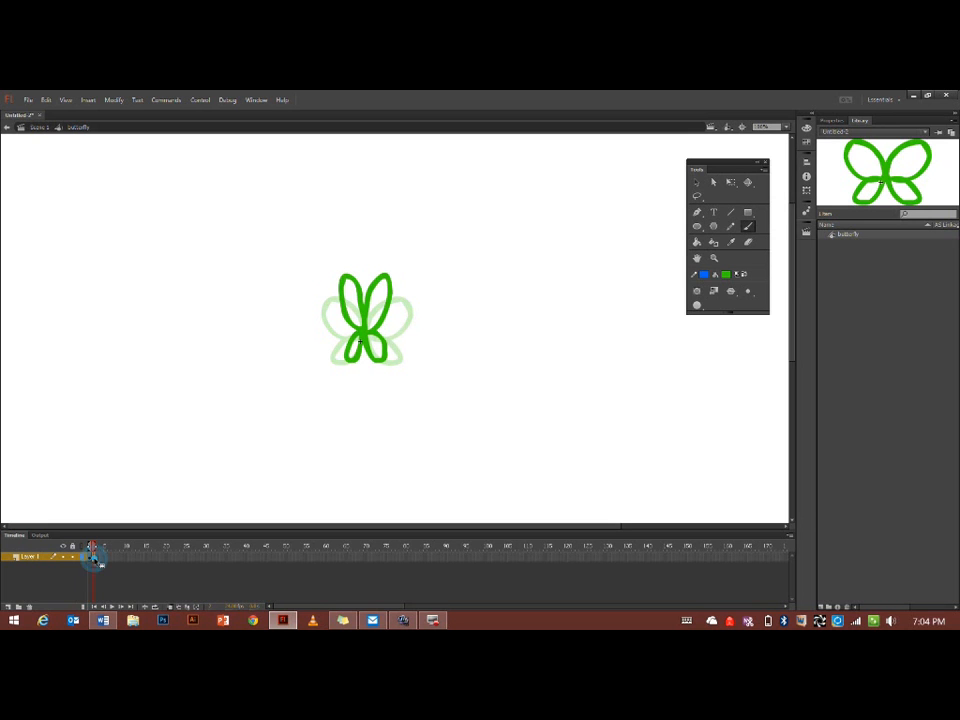
# Step: Turn off Onion Skin and preview the two-frame wing flap with Loop playback enabled
pyautogui.click(169, 607)
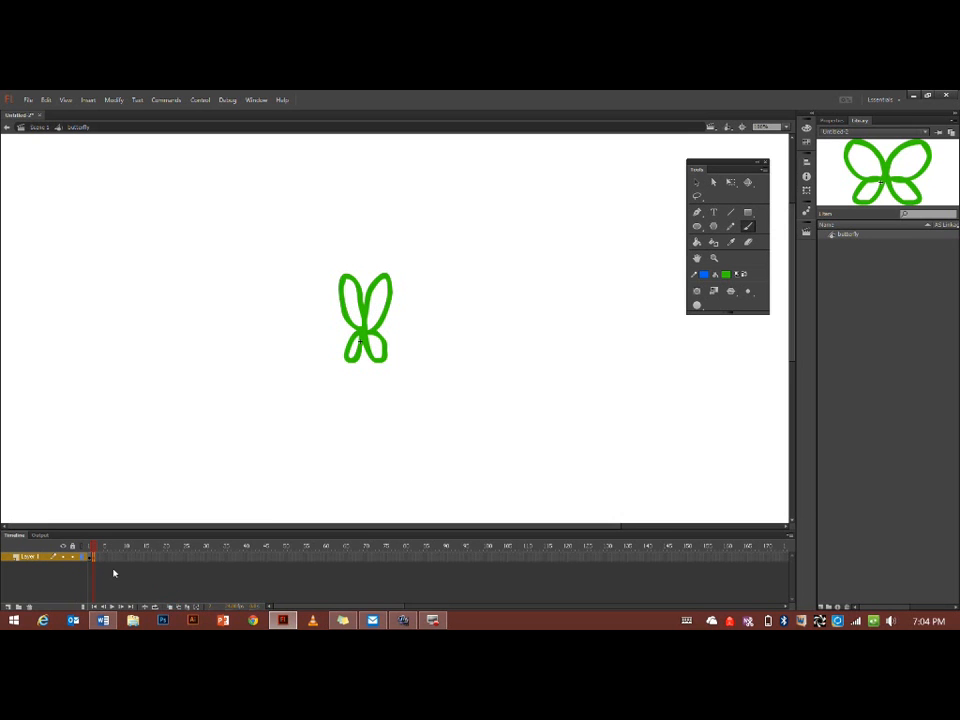
pyautogui.click(112, 607)
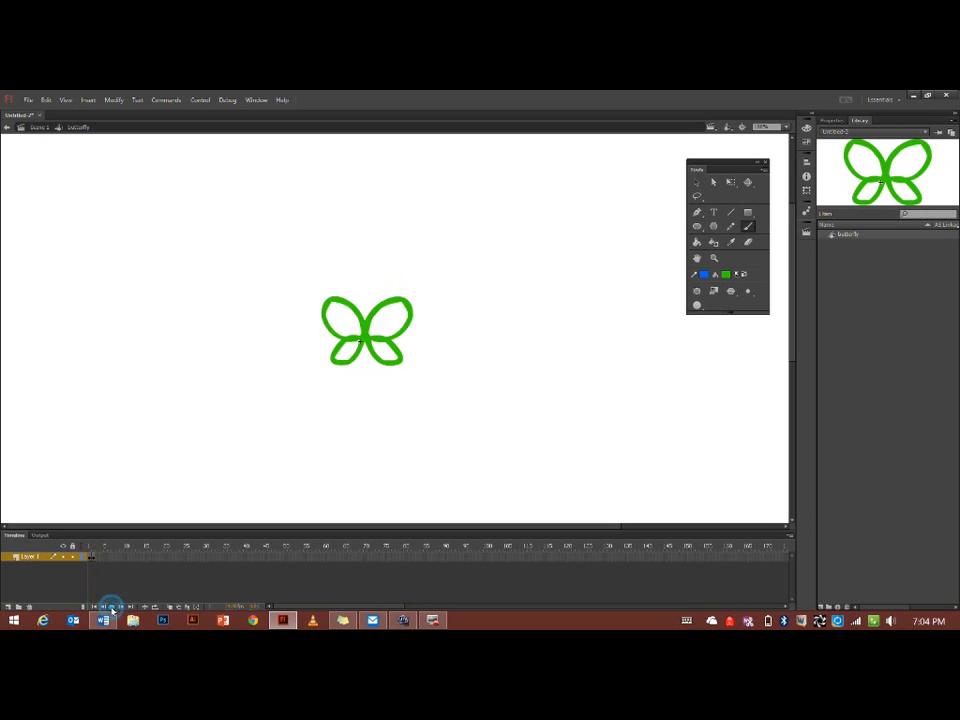
pyautogui.click(112, 607)
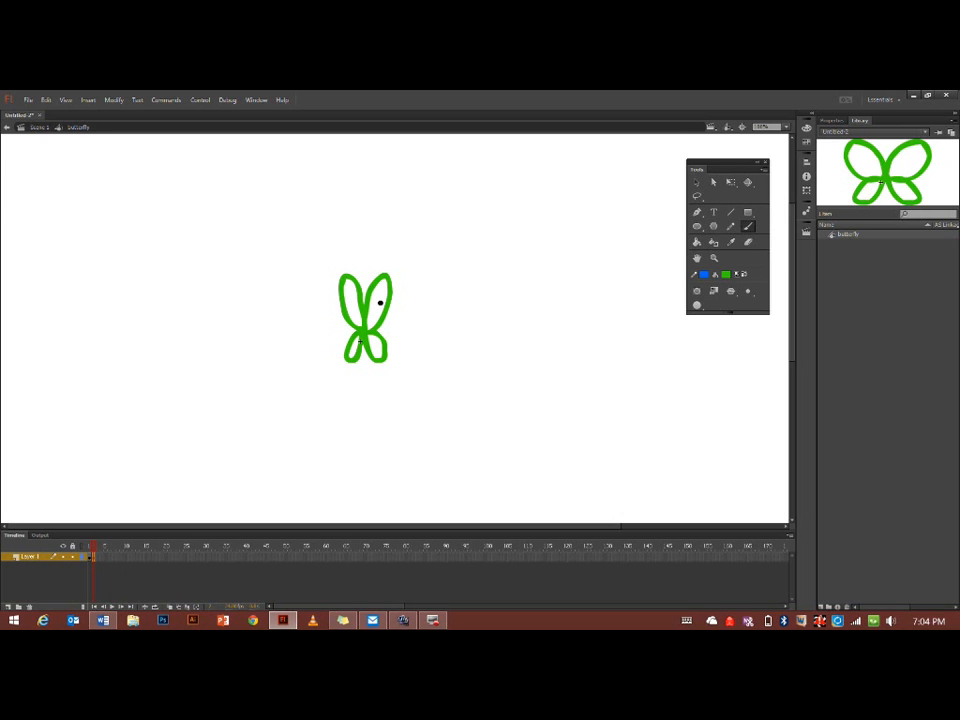
pyautogui.click(155, 607)
pyautogui.click(112, 607)
# Step: Set the frame rate to 12 fps and preview the looping wing flap
pyautogui.click(234, 605)
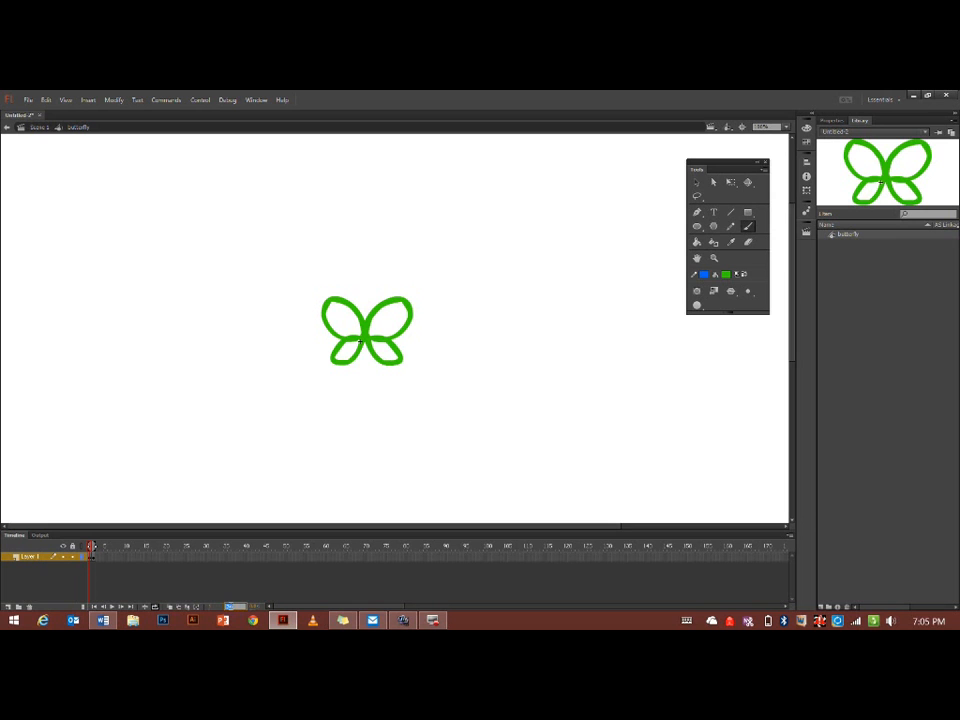
pyautogui.click(112, 607)
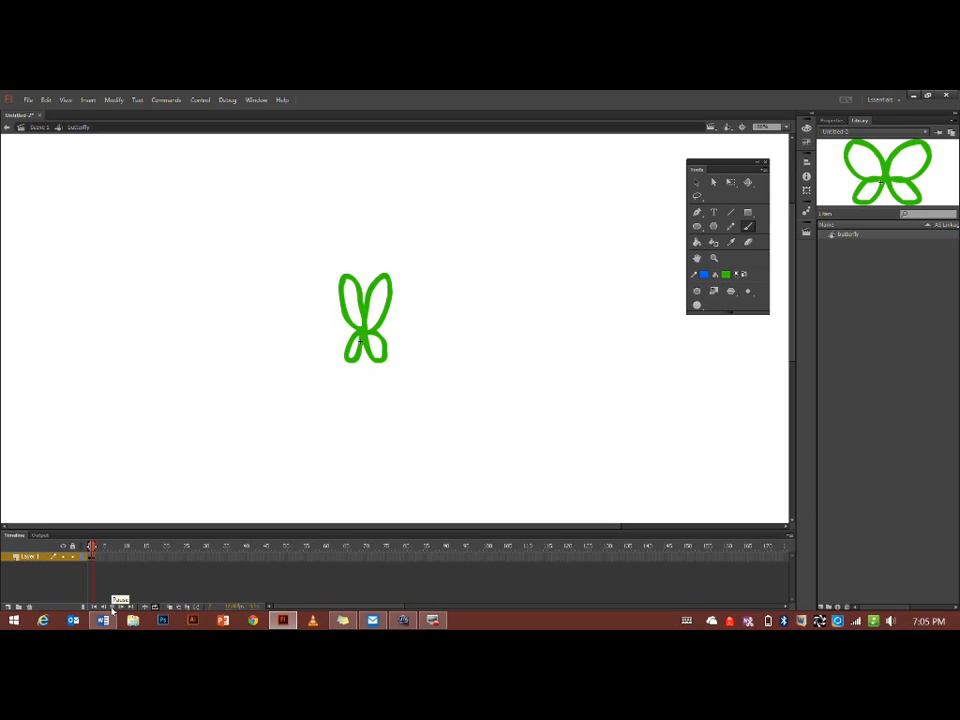
pyautogui.click(112, 607)
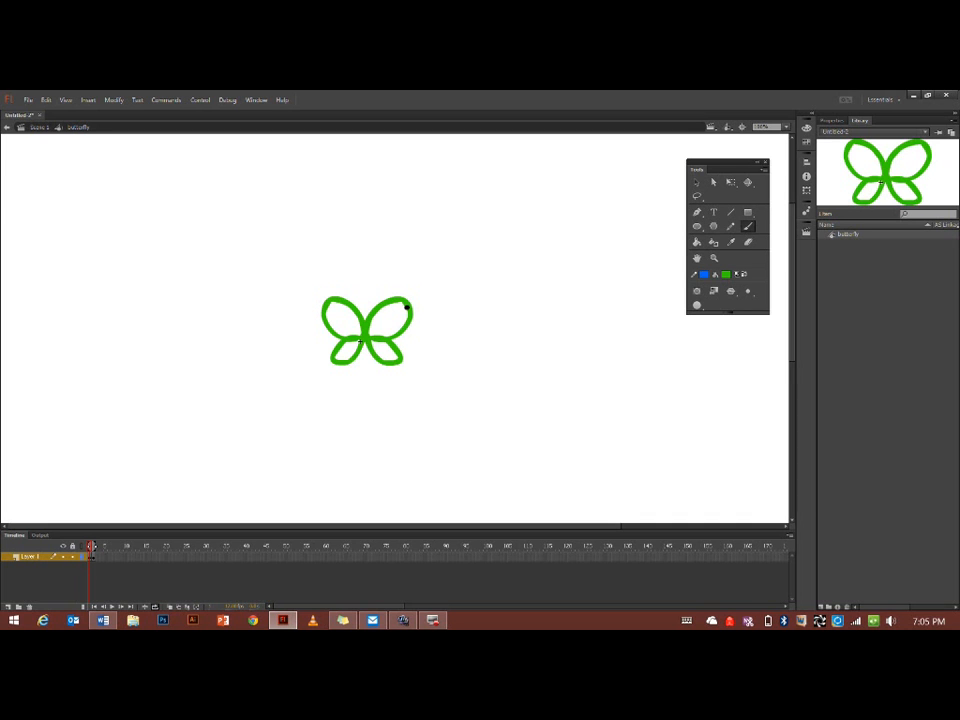
pyautogui.click(727, 273)
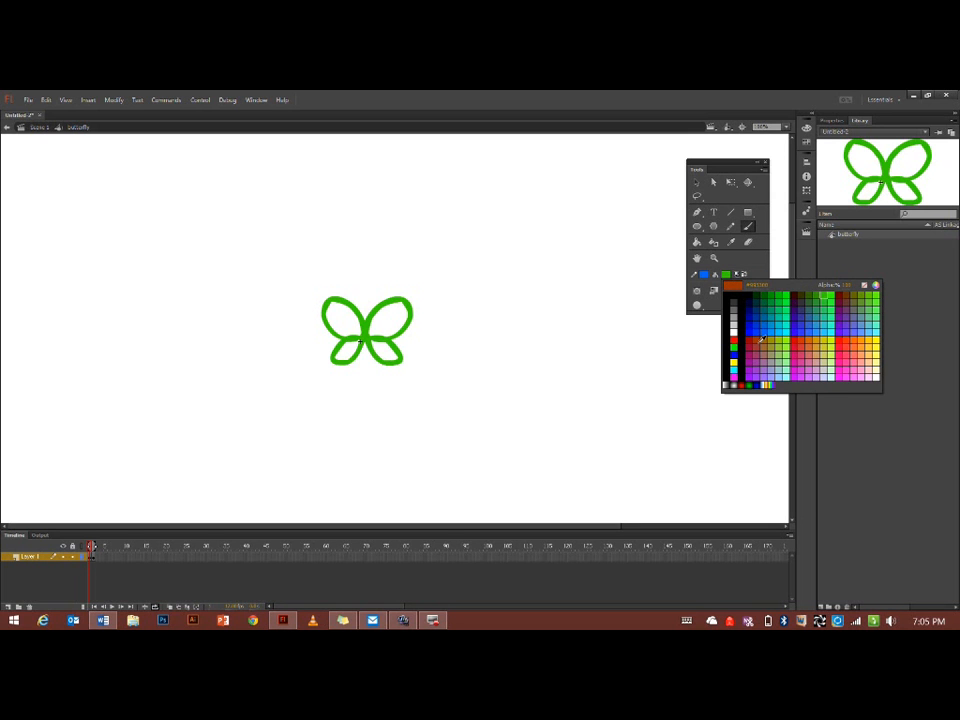
pyautogui.click(830, 317)
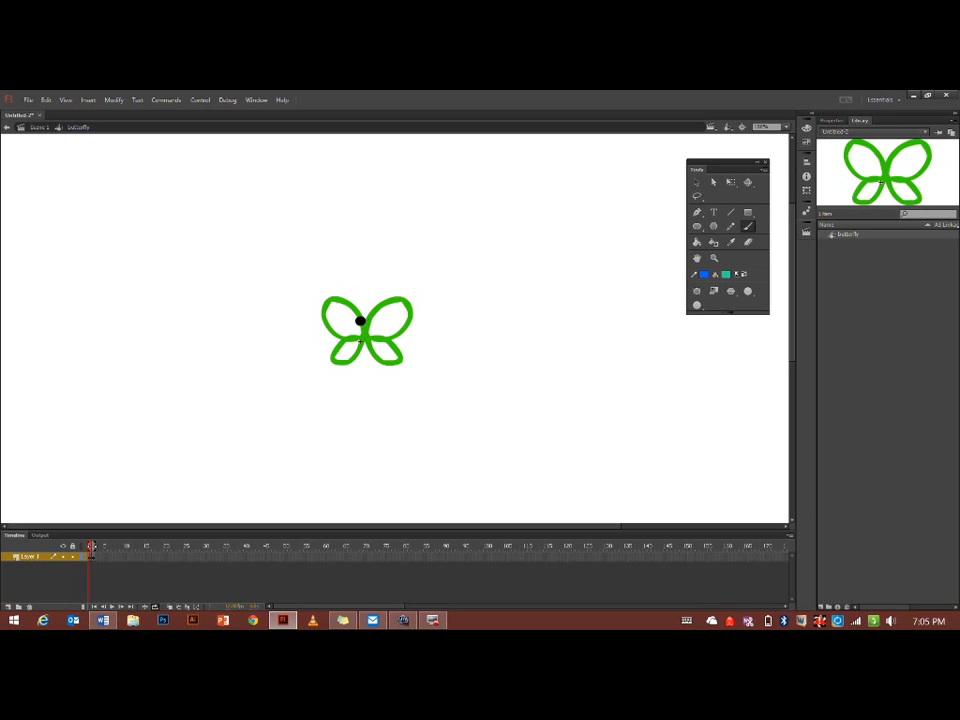
pyautogui.moveTo(367, 336); pyautogui.dragTo(398, 270)
pyautogui.hotkey('ctrl', 'z')
# Step: Set the fill color to yellow-green and fill all four wings of the frame 1 butterfly with the Paint Bucket
pyautogui.click(727, 273)
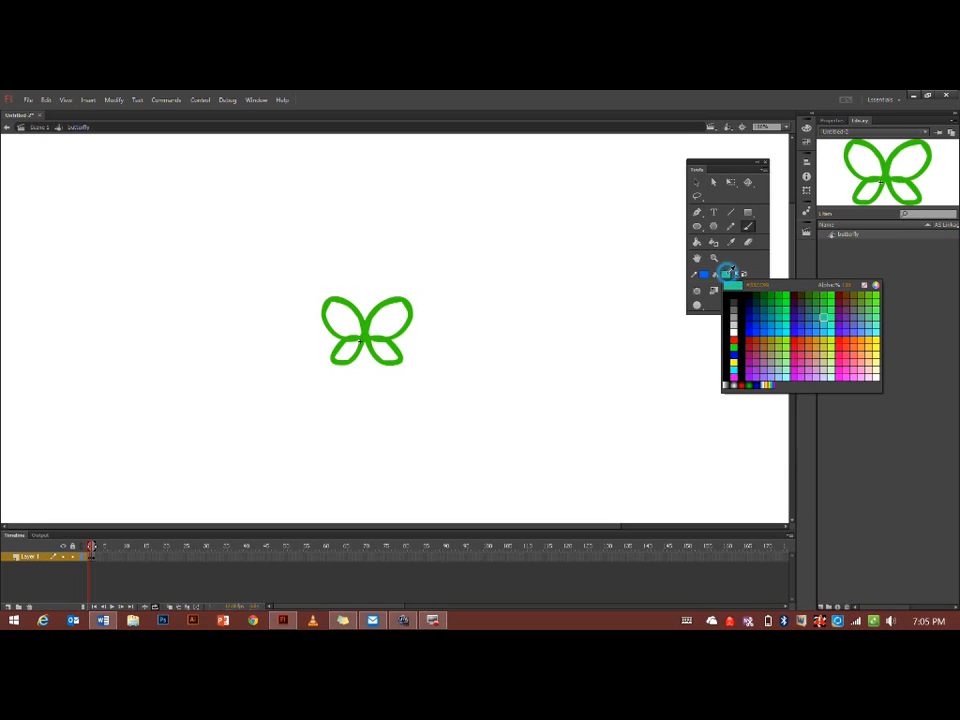
pyautogui.click(835, 343)
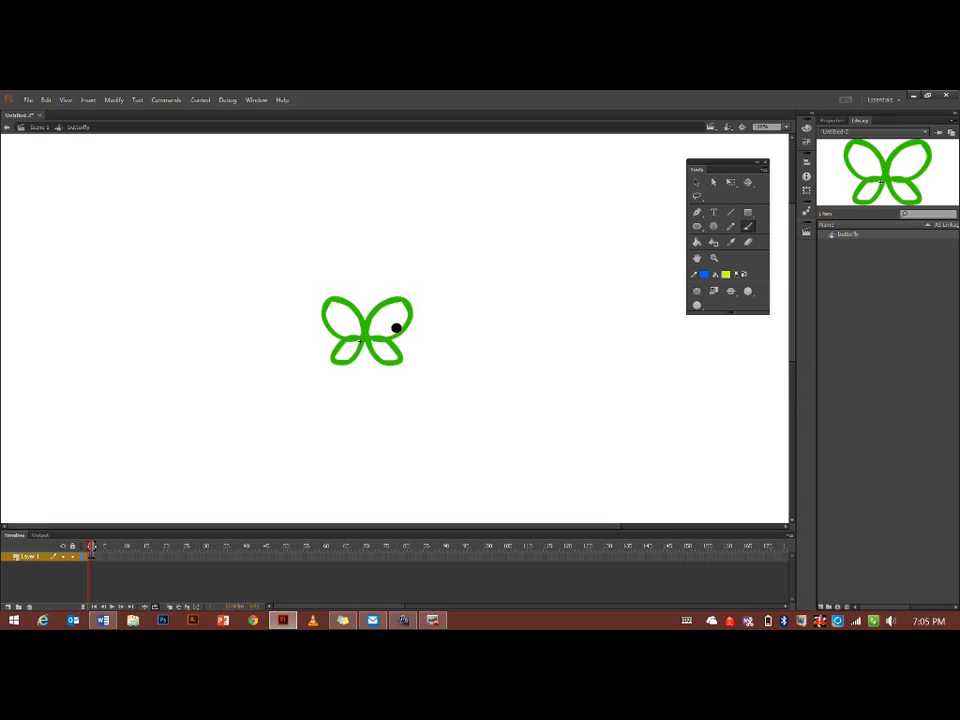
pyautogui.click(693, 243)
pyautogui.click(388, 326)
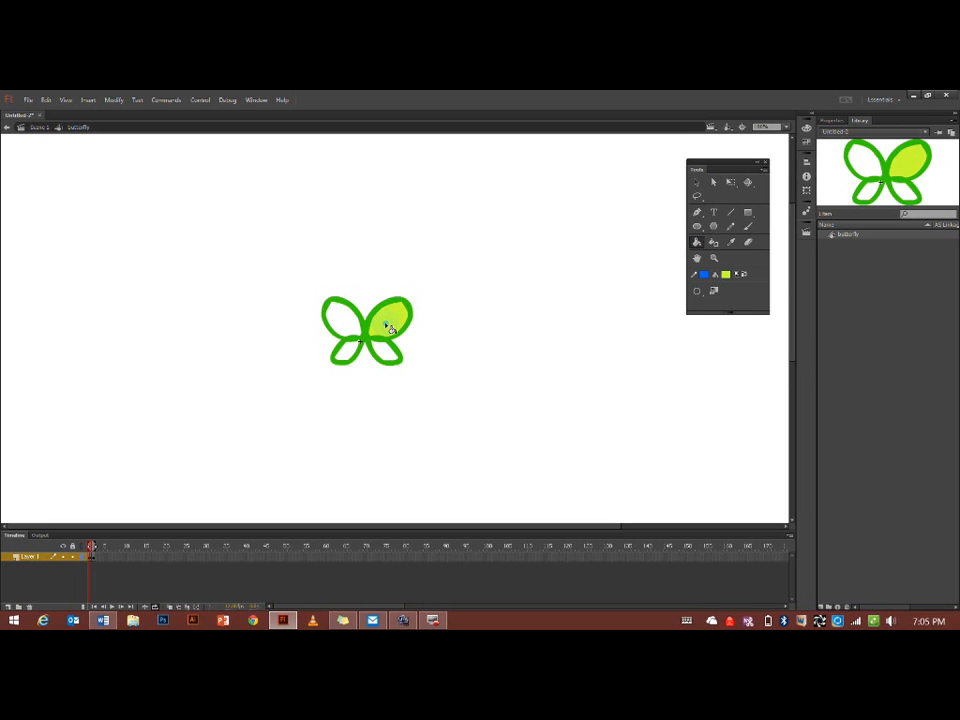
pyautogui.click(345, 327)
pyautogui.click(348, 348)
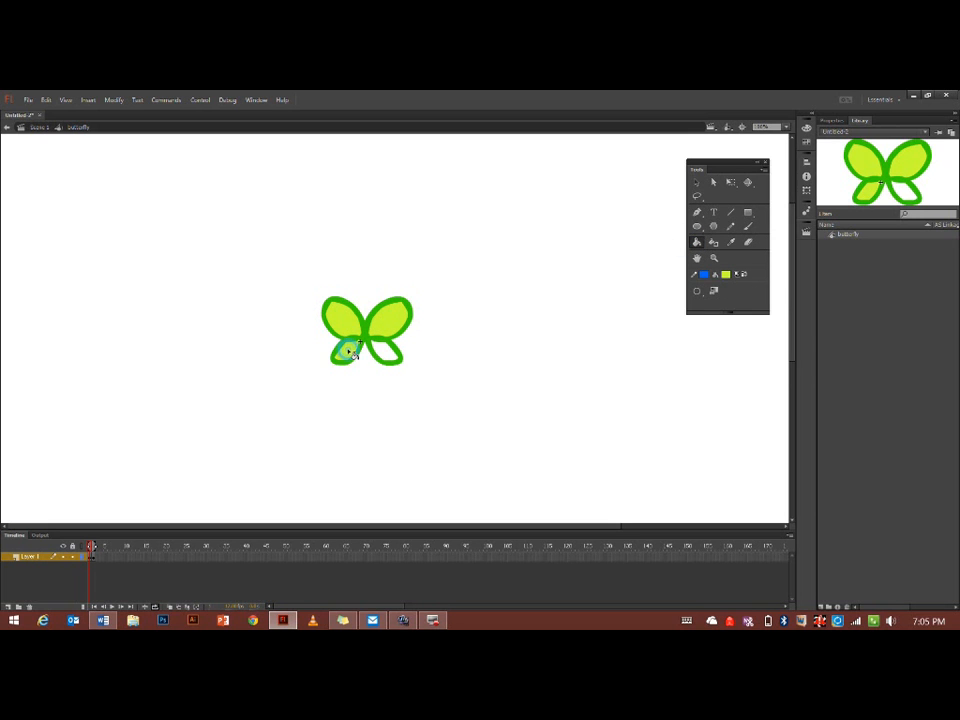
pyautogui.click(380, 352)
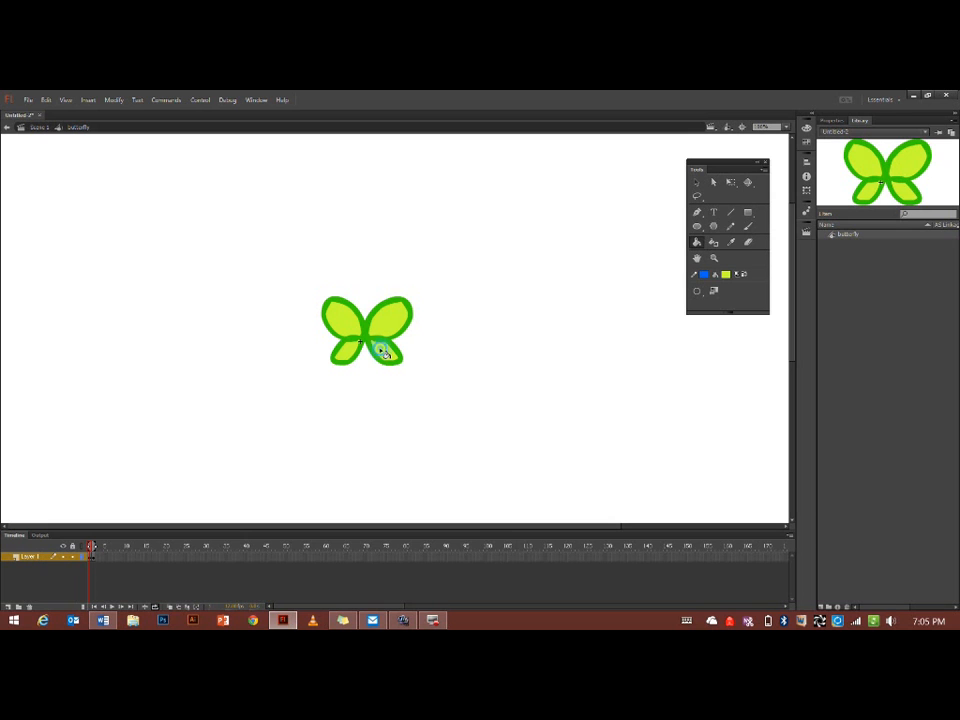
# Step: Fill the four wings of the frame 2 butterfly with the same yellow-green
pyautogui.click(94, 558)
pyautogui.click(351, 290)
pyautogui.click(379, 299)
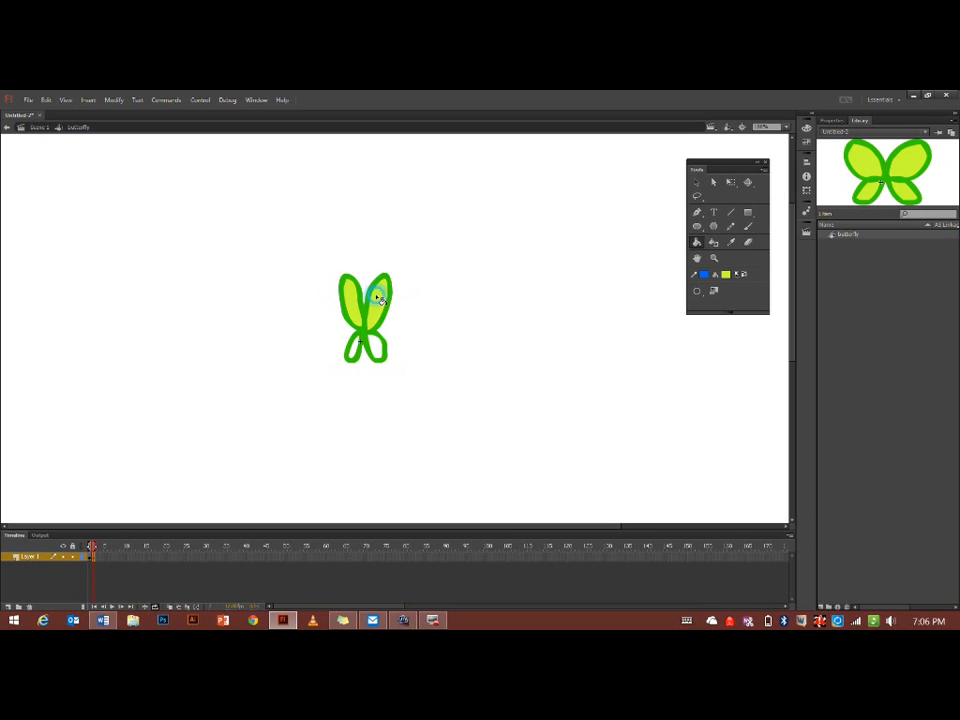
pyautogui.click(362, 352)
# Step: Try recoloring the whole selected butterfly on frame 1 dark teal, undo the change and deselect the artwork
pyautogui.click(88, 556)
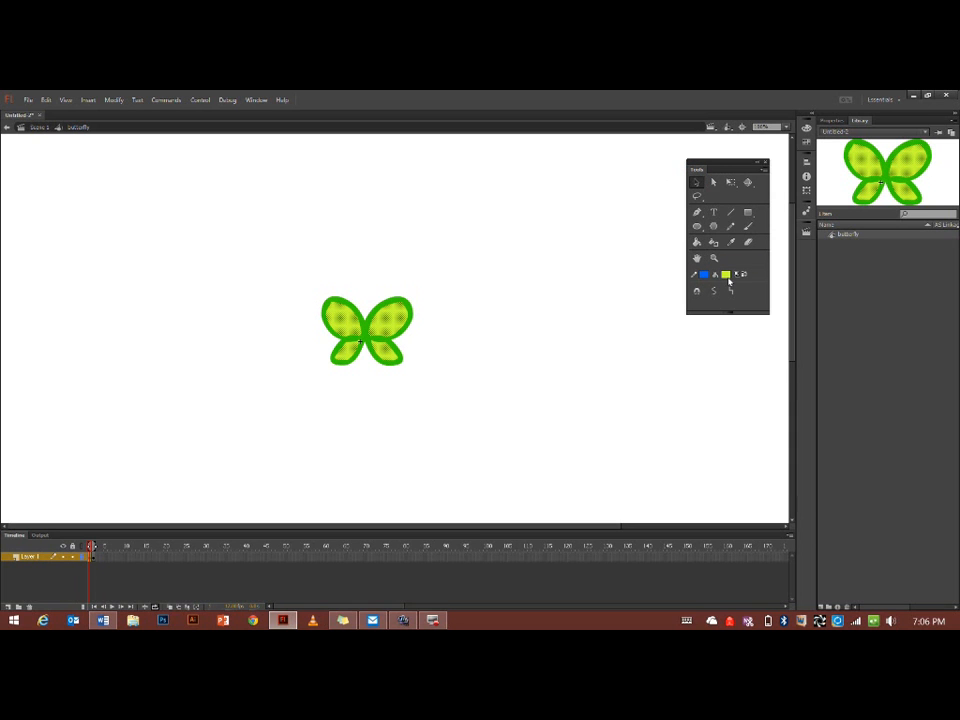
pyautogui.click(726, 274)
pyautogui.click(760, 305)
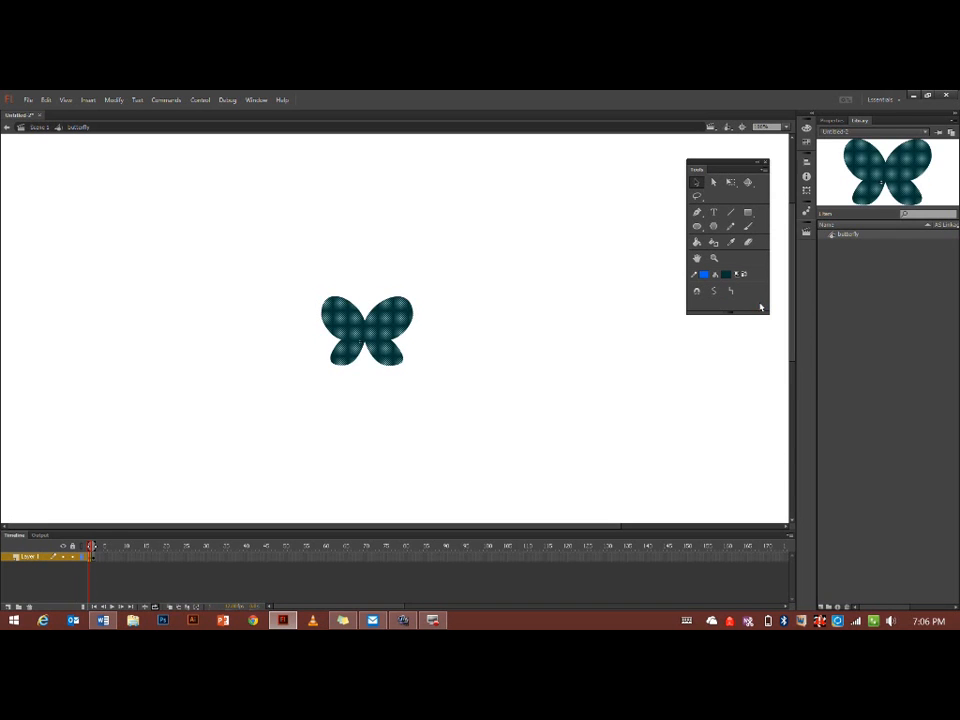
pyautogui.hotkey('ctrl', 'z')
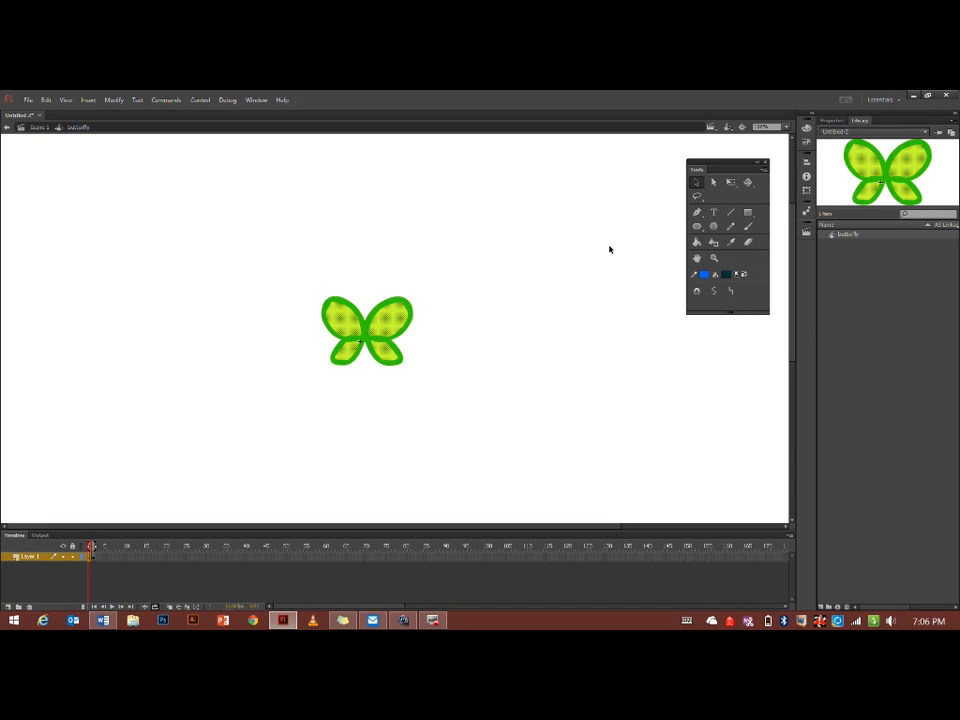
pyautogui.click(609, 249)
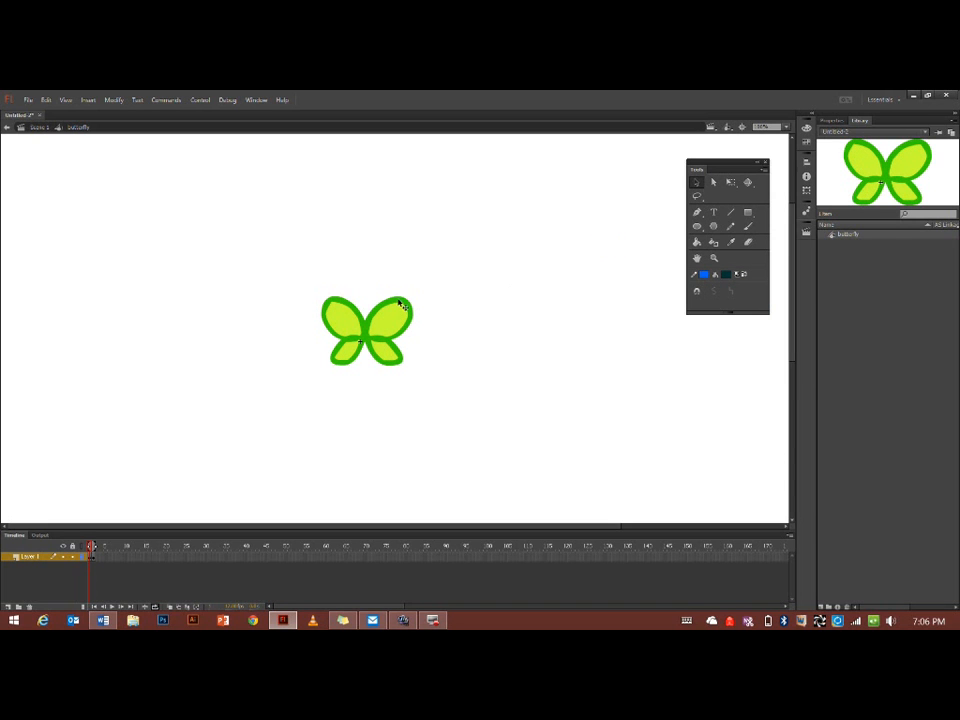
# Step: Set the fill color to orange-red and brush one round spot on each lower wing in frame 1
pyautogui.click(727, 276)
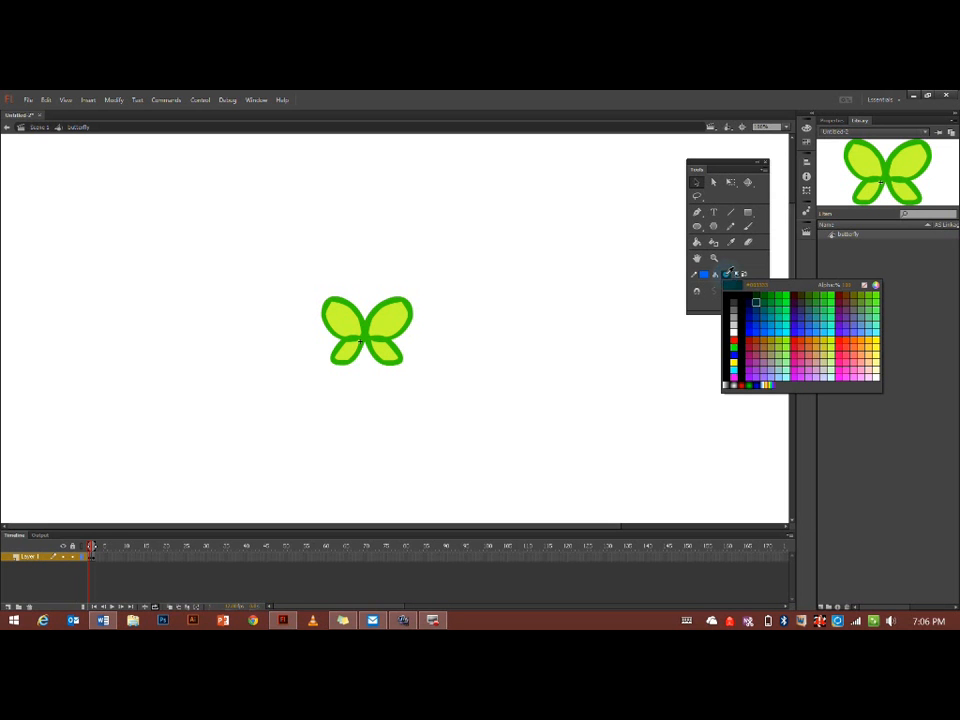
pyautogui.click(848, 338)
pyautogui.click(748, 224)
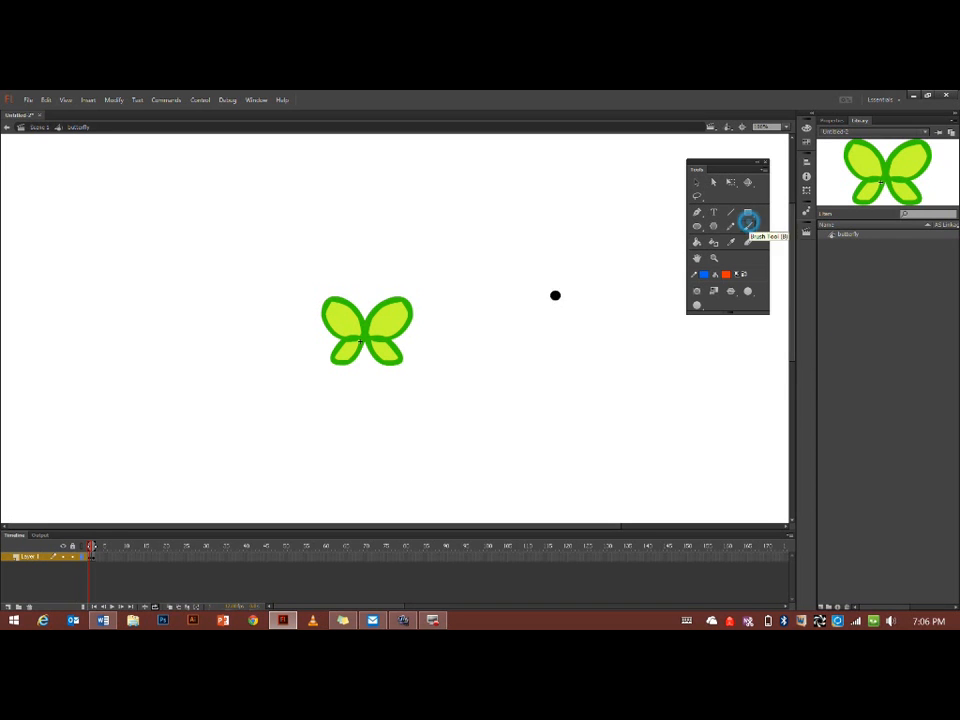
pyautogui.click(389, 353)
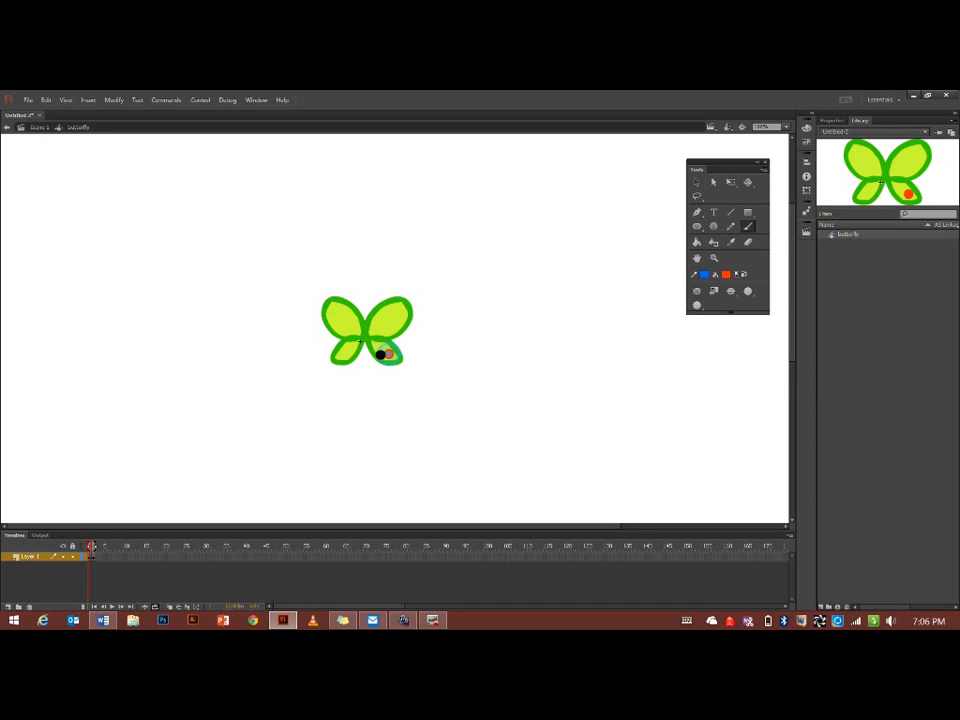
pyautogui.click(345, 353)
# Step: Paint a narrow orange-red mark on each lower wing in frame 2 with a smaller brush
pyautogui.click(93, 555)
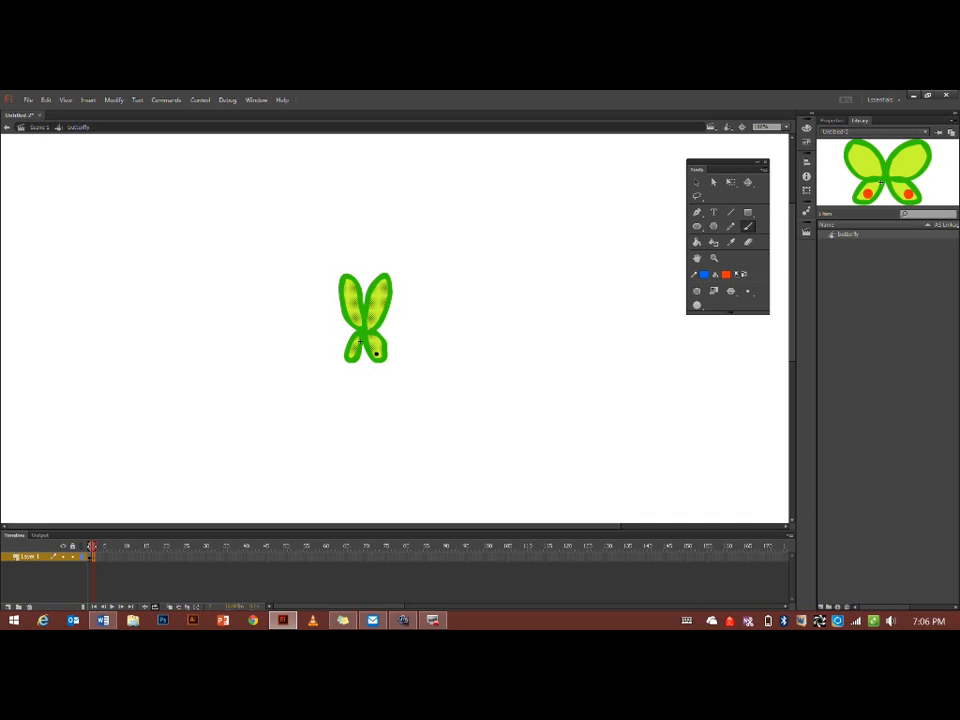
pyautogui.click(376, 352)
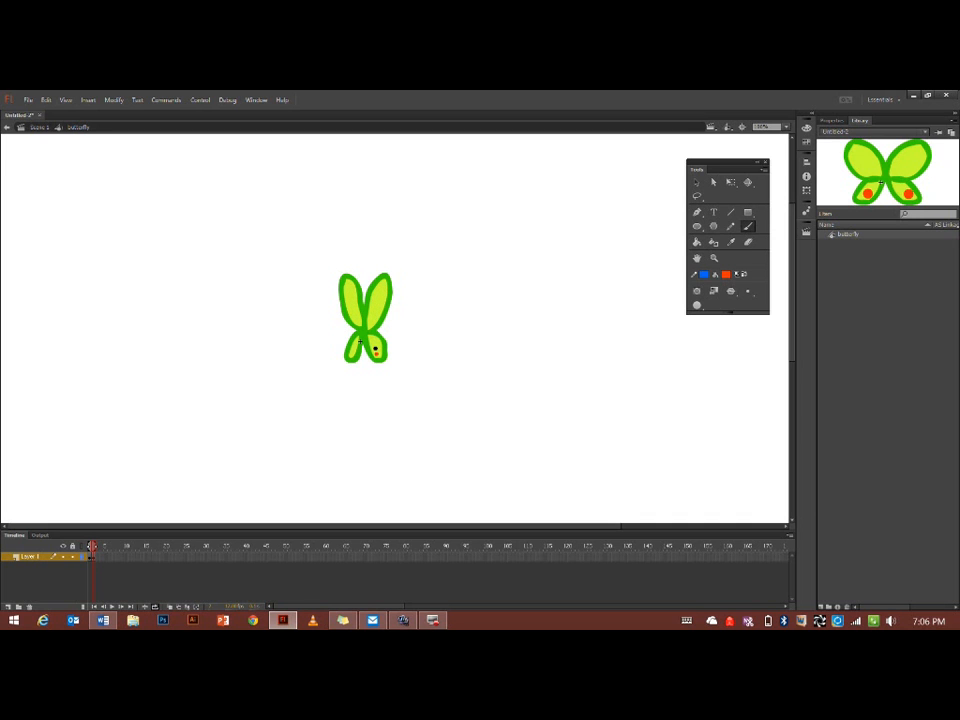
pyautogui.click(376, 350)
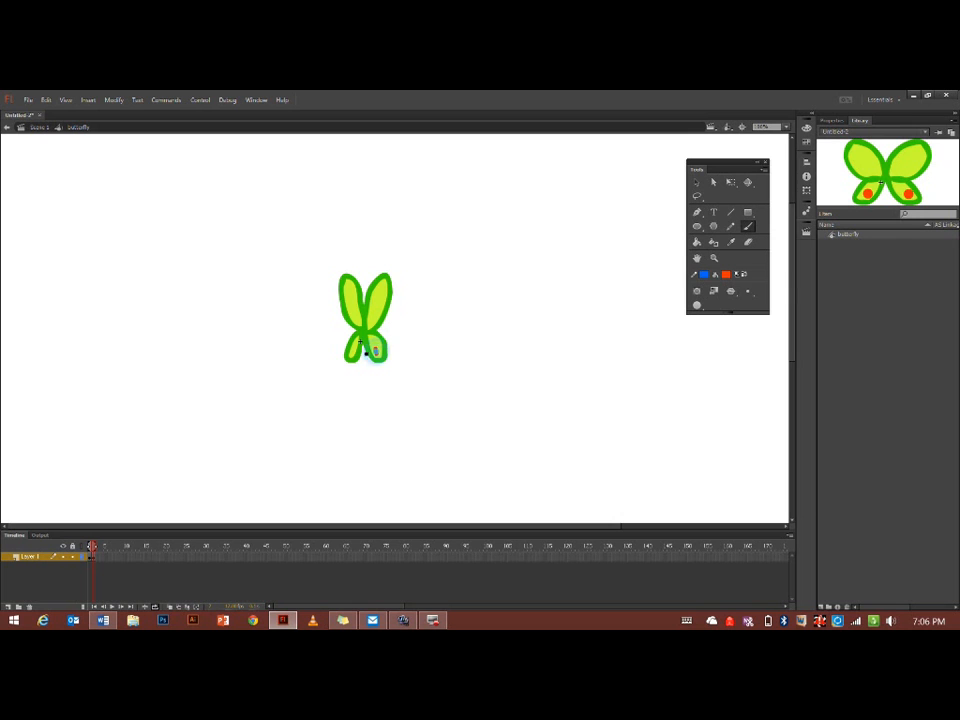
pyautogui.click(352, 349)
pyautogui.scroll(3, 353, 350)
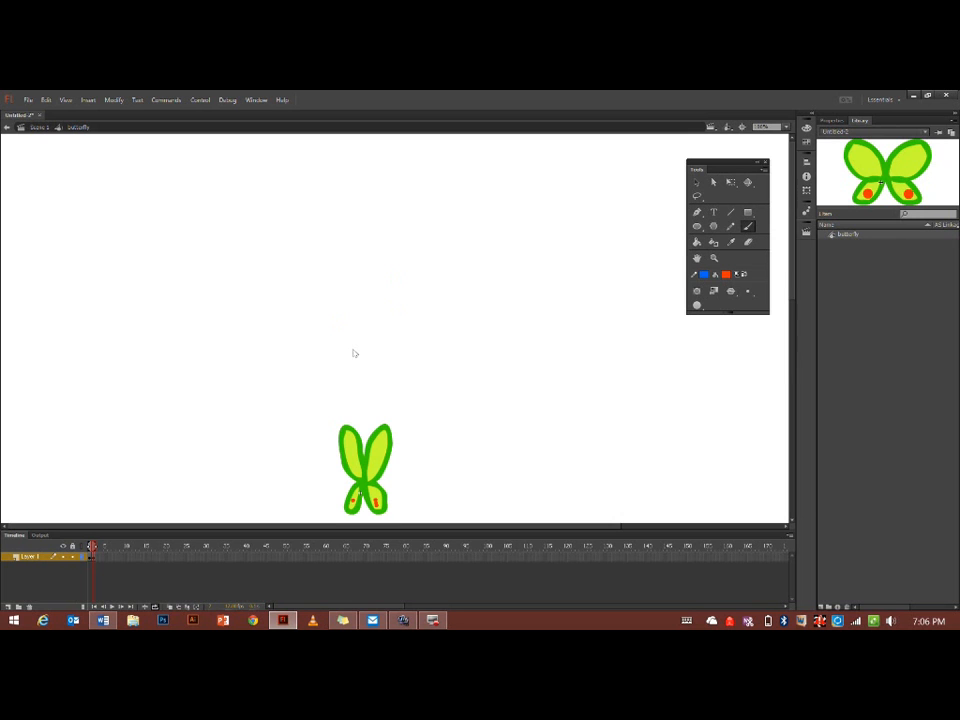
pyautogui.click(741, 127)
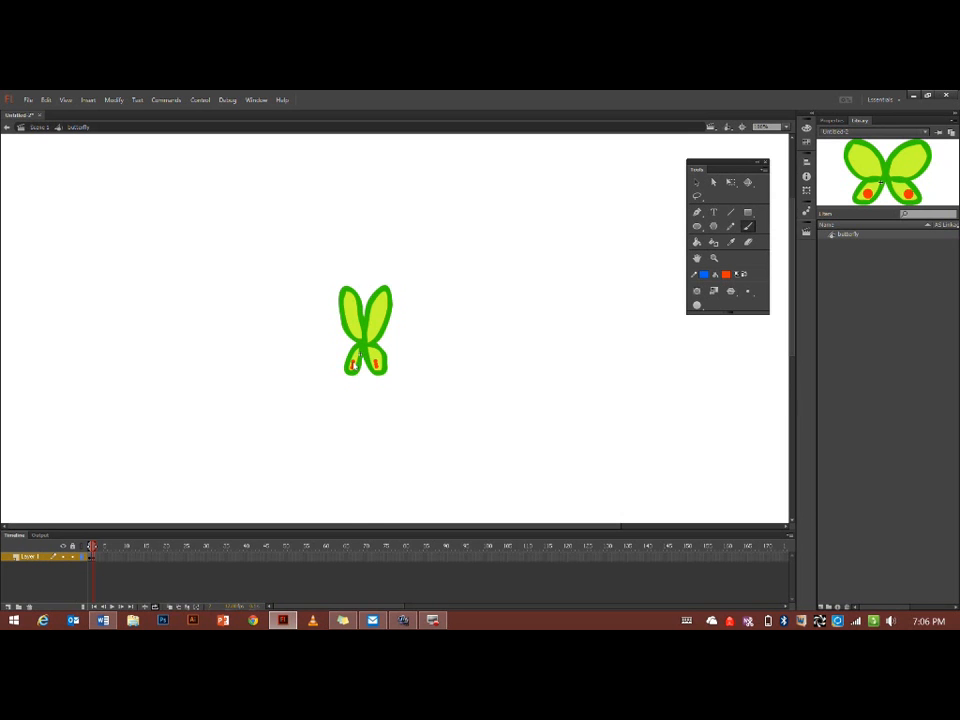
pyautogui.scroll(5, 353, 361)
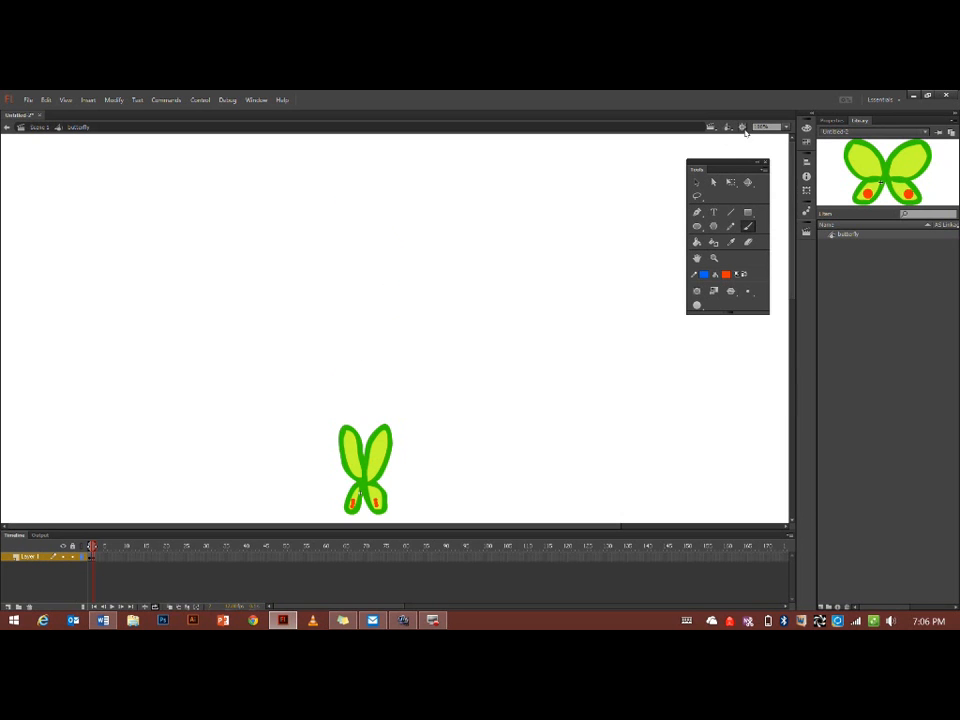
pyautogui.scroll(-5, 454, 283)
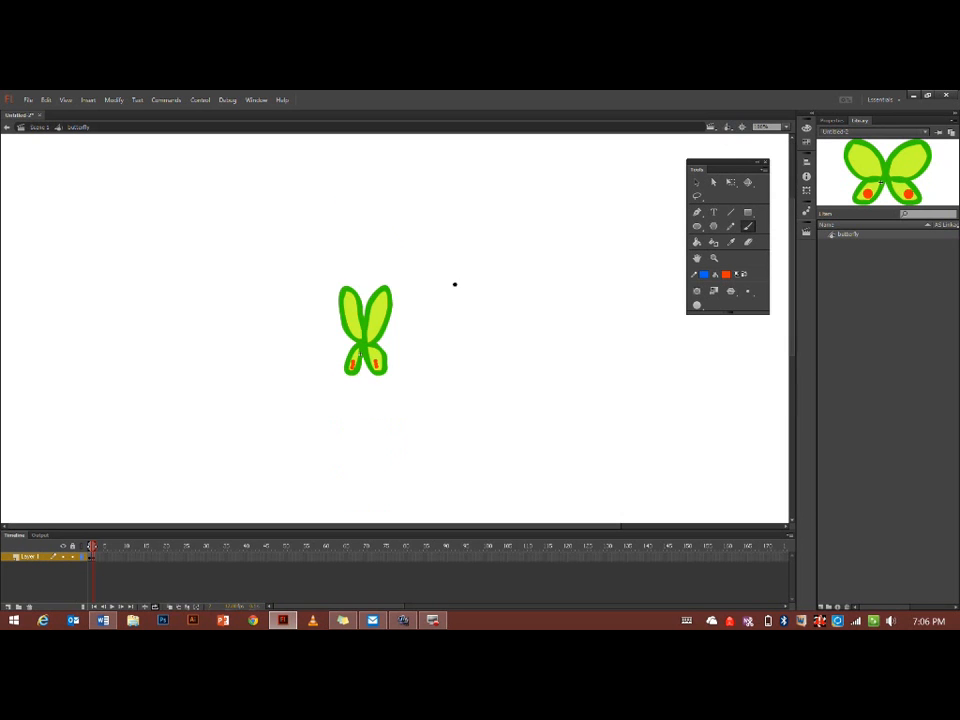
# Step: Set the fill color to dark blue and brush one large round spot on each upper wing in frame 1
pyautogui.click(90, 556)
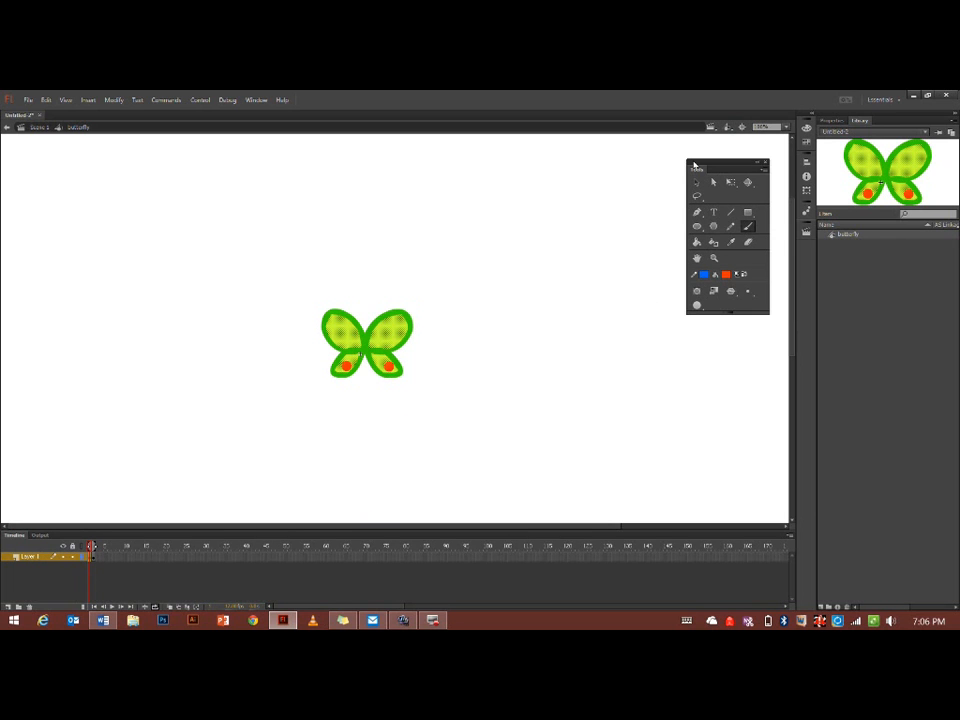
pyautogui.click(696, 182)
pyautogui.click(642, 215)
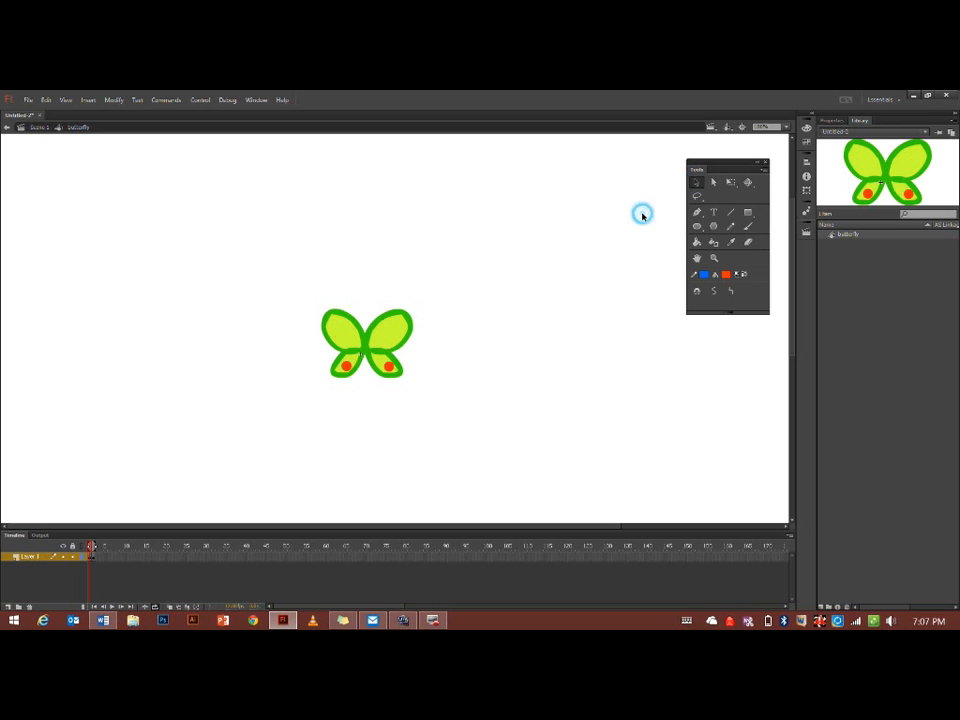
pyautogui.click(725, 275)
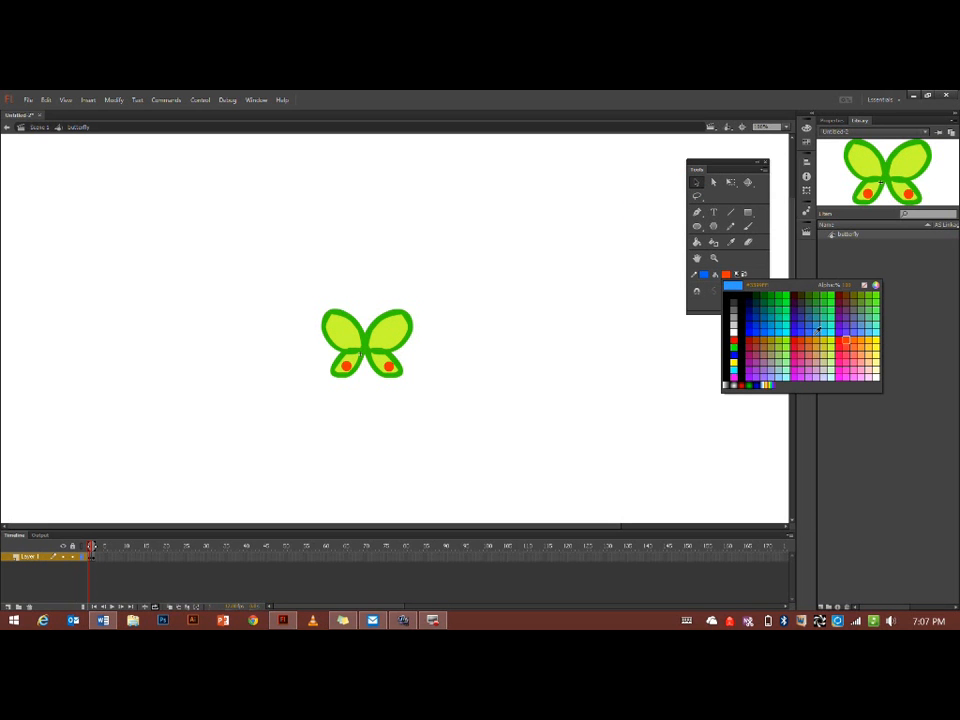
pyautogui.click(750, 322)
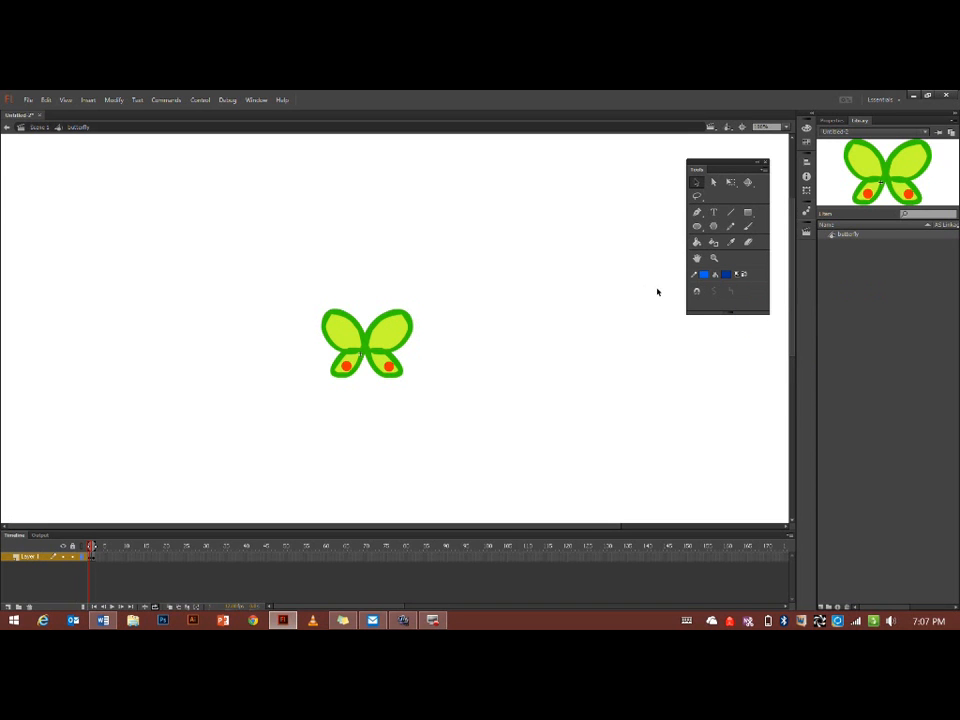
pyautogui.click(748, 226)
pyautogui.press(']')
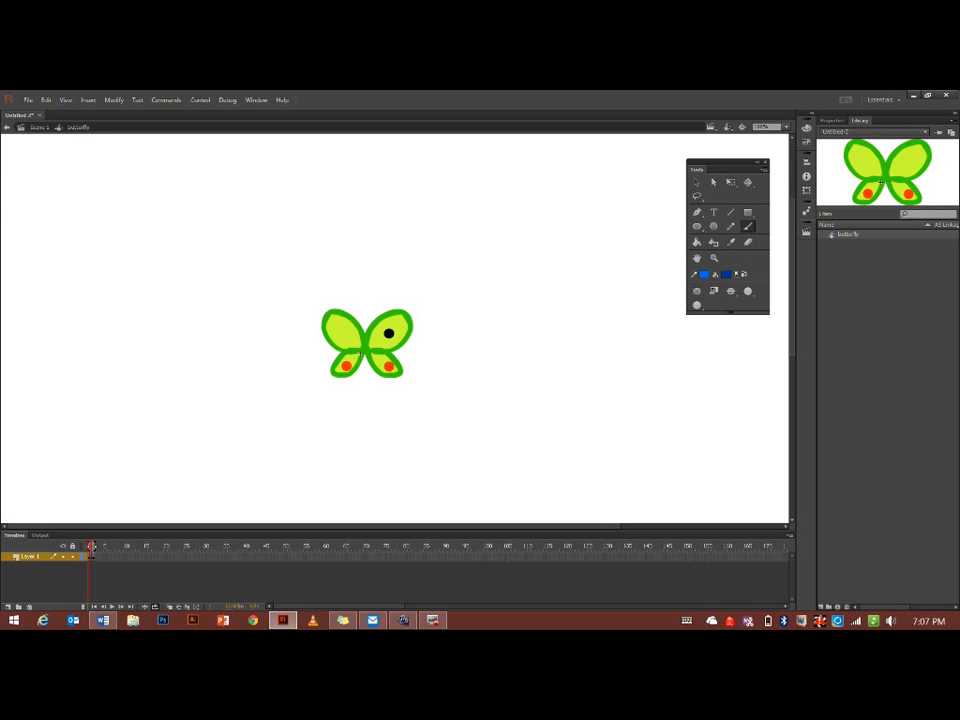
pyautogui.moveTo(389, 333); pyautogui.dragTo(340, 330)
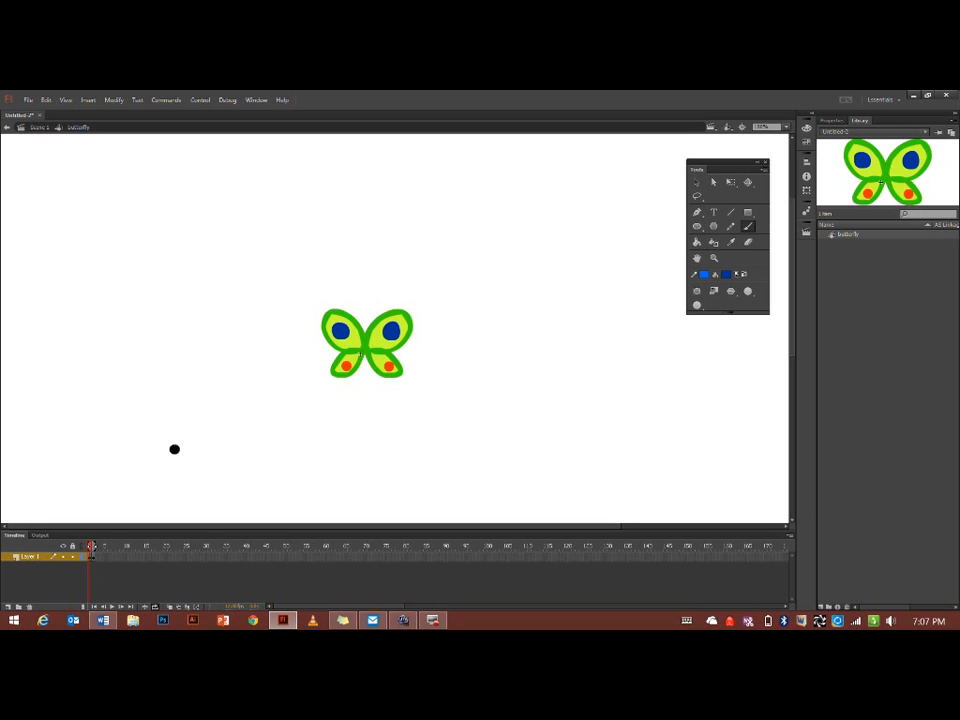
# Step: Paint a matching dark blue oval spot on each upper wing of the frame 2 butterfly
pyautogui.click(93, 557)
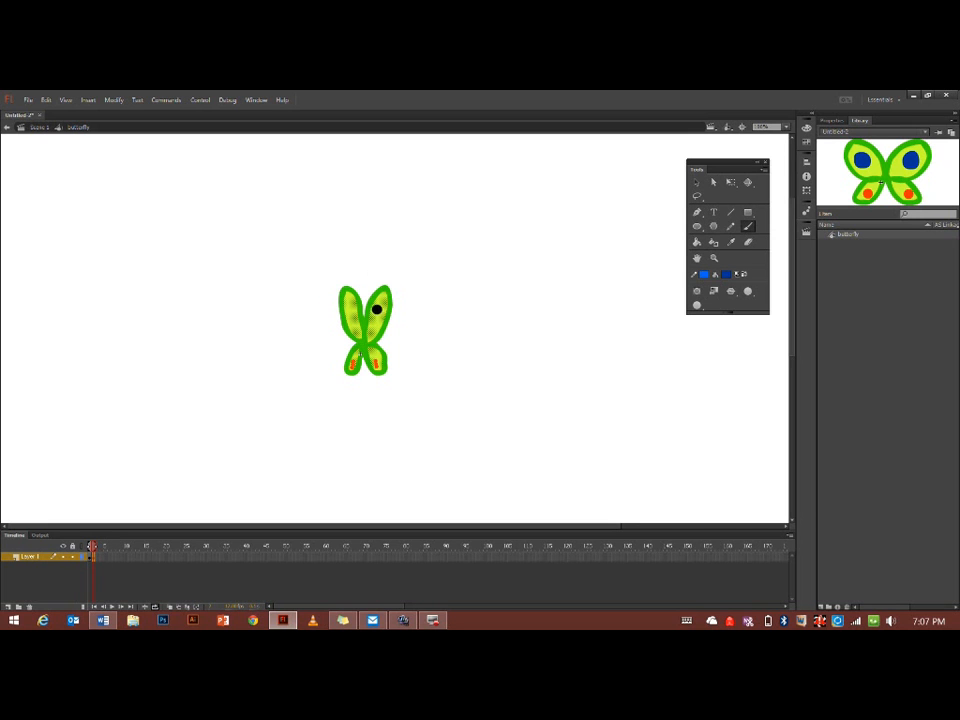
pyautogui.moveTo(381, 306); pyautogui.dragTo(378, 313)
pyautogui.hotkey('ctrl', 'z')
pyautogui.hotkey('ctrl', 'z')
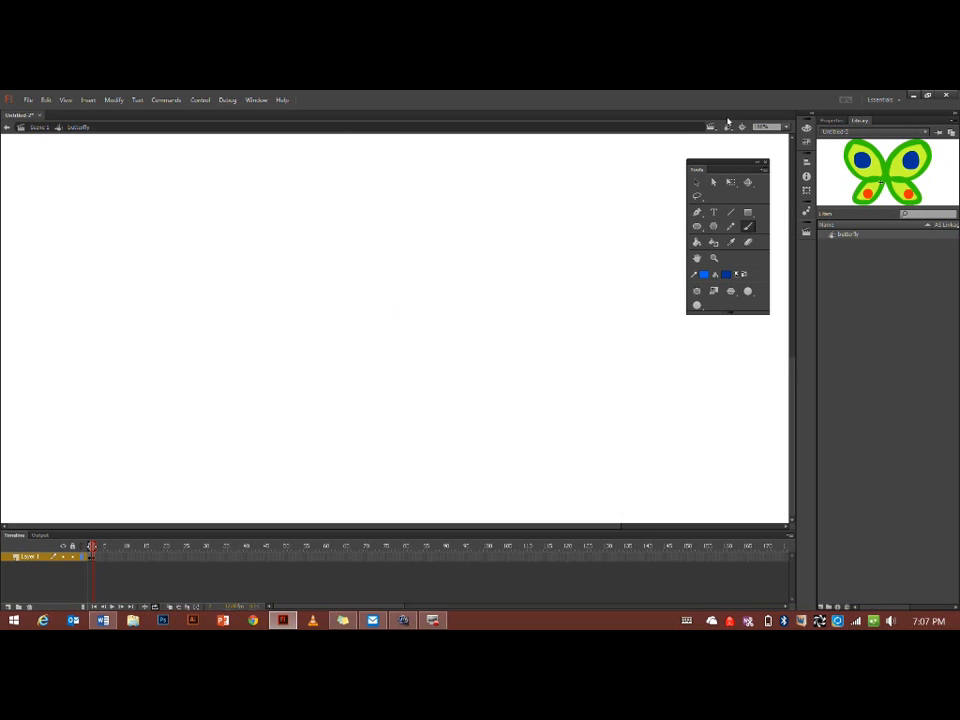
pyautogui.hotkey('ctrl', 'y')
pyautogui.hotkey('ctrl', 'y')
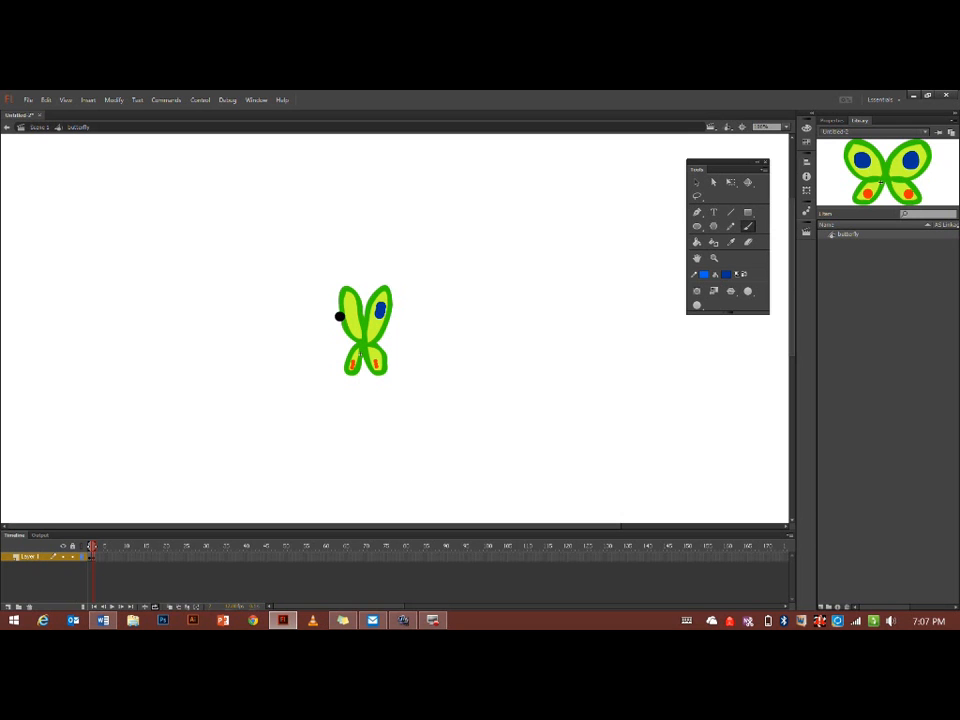
pyautogui.moveTo(350, 314); pyautogui.dragTo(348, 306)
# Step: Set the fill color to golden orange and brush a vertical body down the middle of the frame 1 butterfly
pyautogui.click(90, 556)
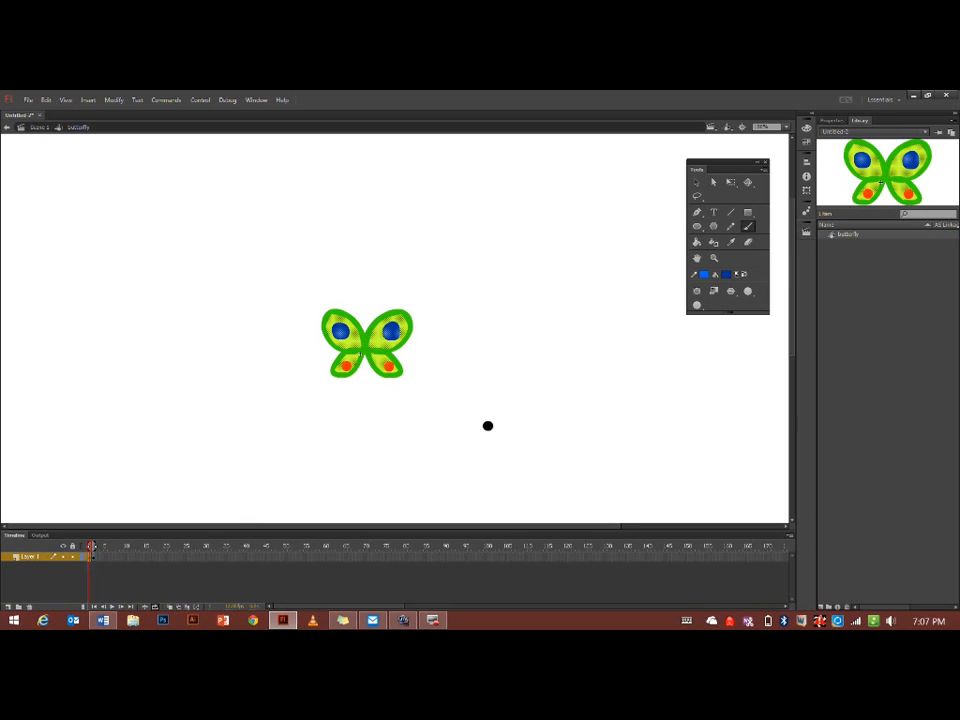
pyautogui.click(699, 183)
pyautogui.click(557, 213)
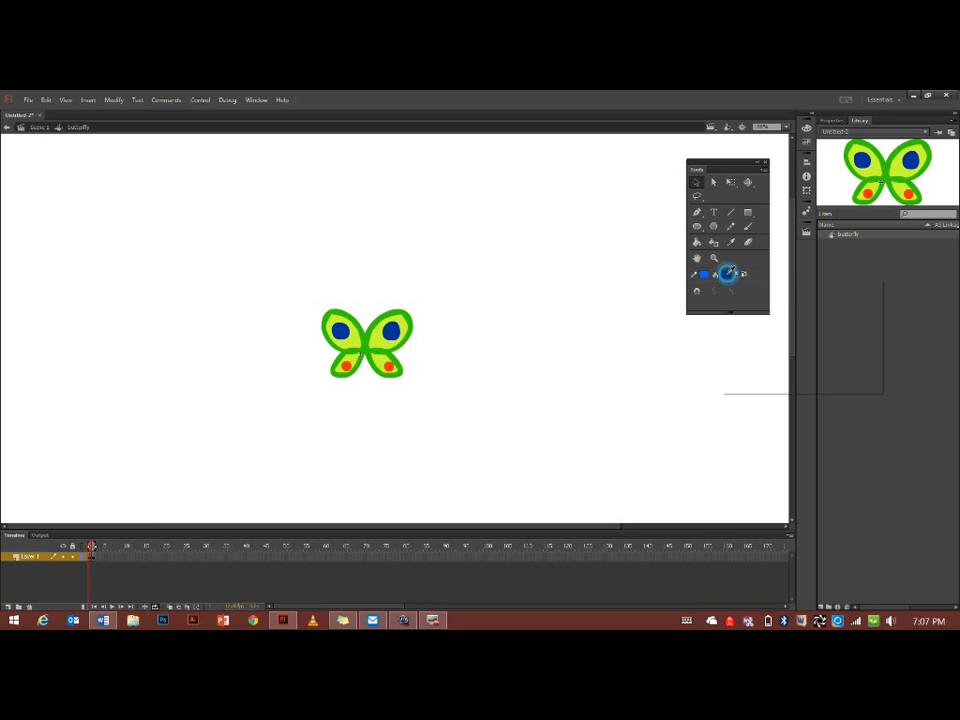
pyautogui.click(727, 275)
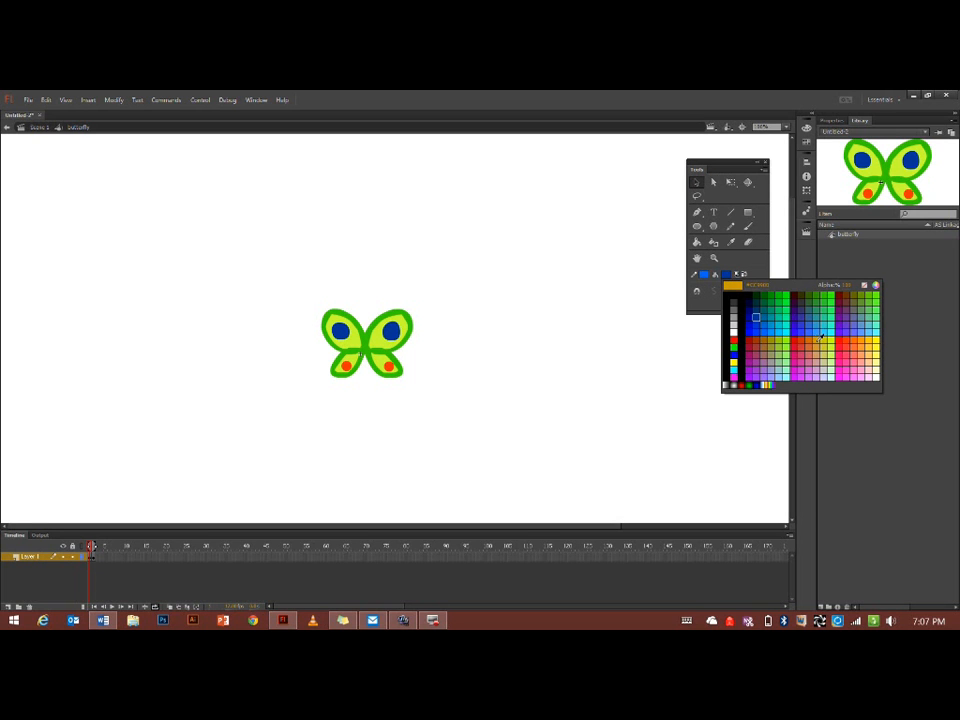
pyautogui.click(816, 341)
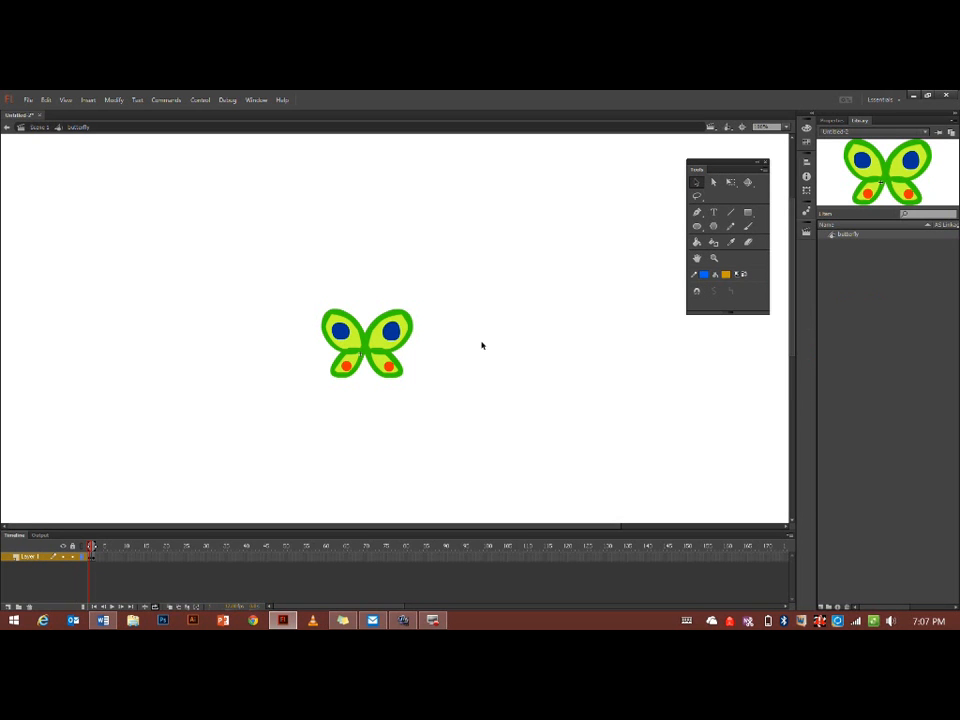
pyautogui.click(748, 226)
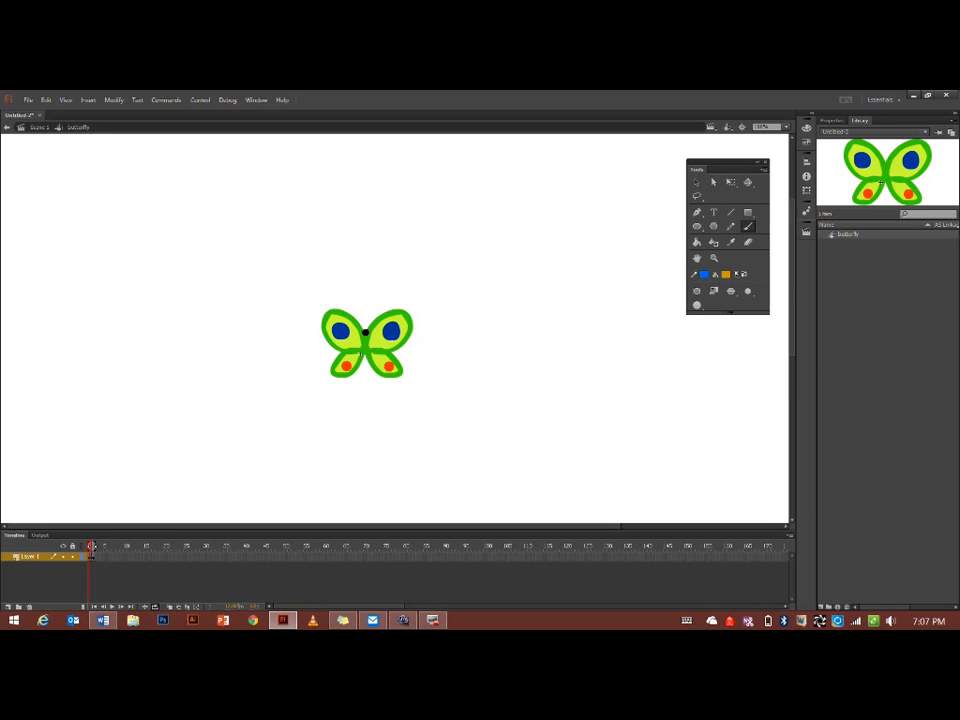
pyautogui.moveTo(365, 332); pyautogui.dragTo(364, 360)
# Step: Try drawing a thin antenna above the body in frame 1 with a small brush and the Line tool, then undo the line
pyautogui.press('[')
pyautogui.press('[')
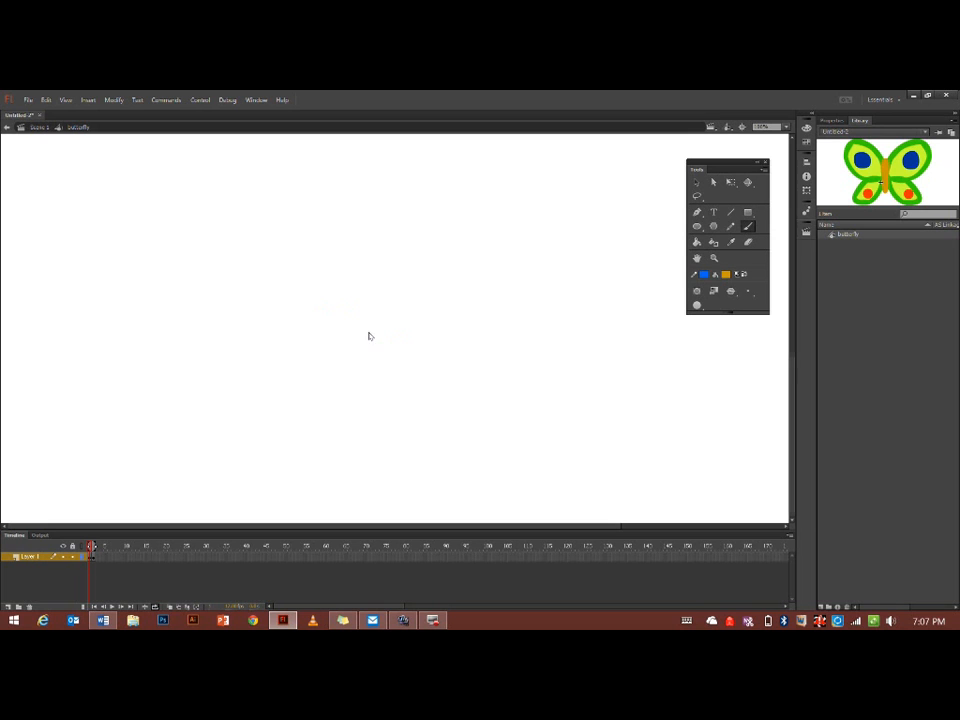
pyautogui.click(744, 126)
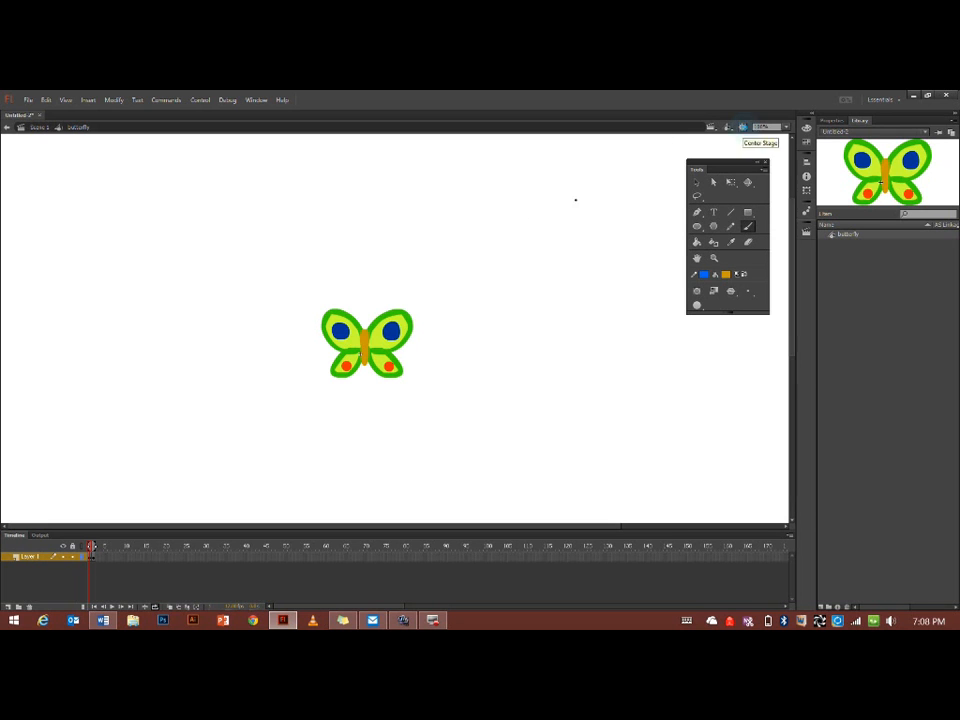
pyautogui.click(376, 310)
pyautogui.click(376, 310)
pyautogui.click(731, 212)
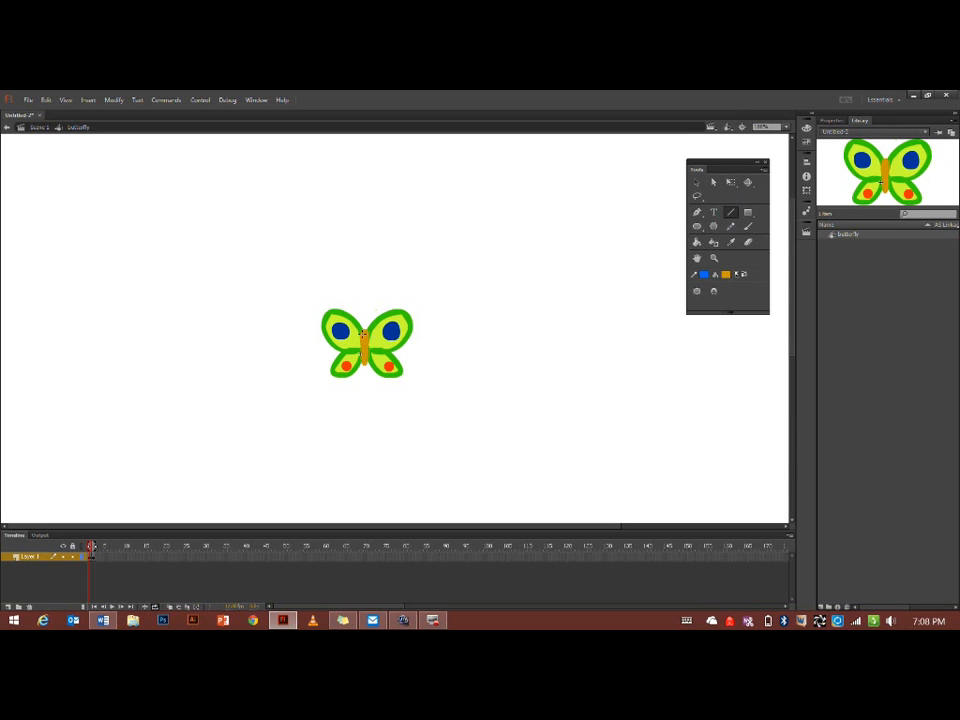
pyautogui.click(369, 326)
pyautogui.moveTo(375, 312); pyautogui.dragTo(361, 342)
pyautogui.hotkey('ctrl', 'z')
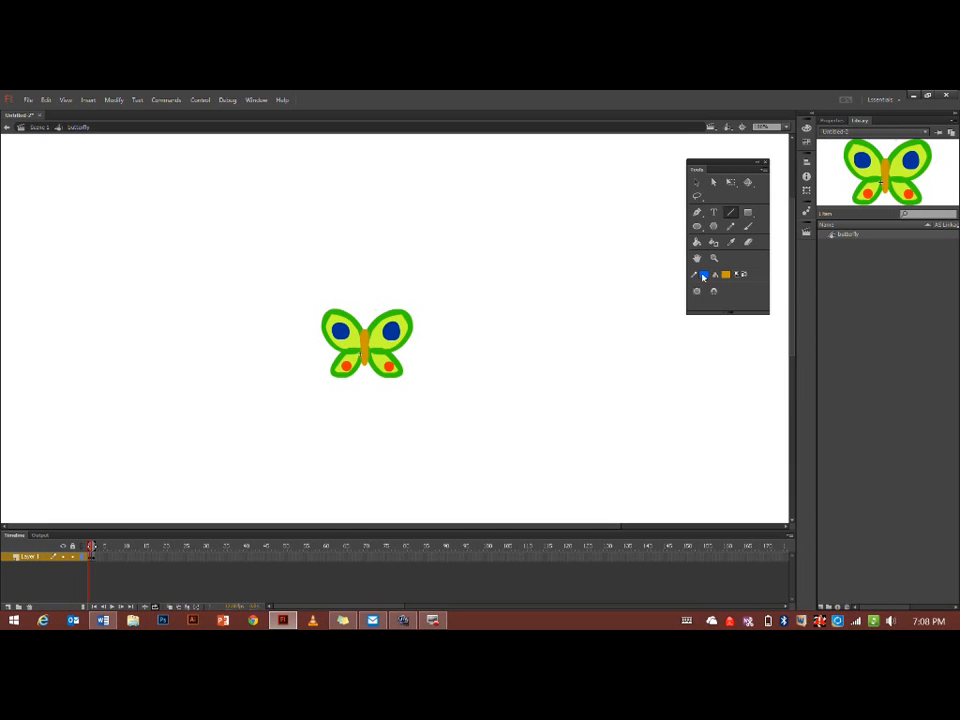
# Step: Set the stroke color to golden orange and try again to draw an antenna line above the body in frame 1
pyautogui.click(703, 276)
pyautogui.click(796, 340)
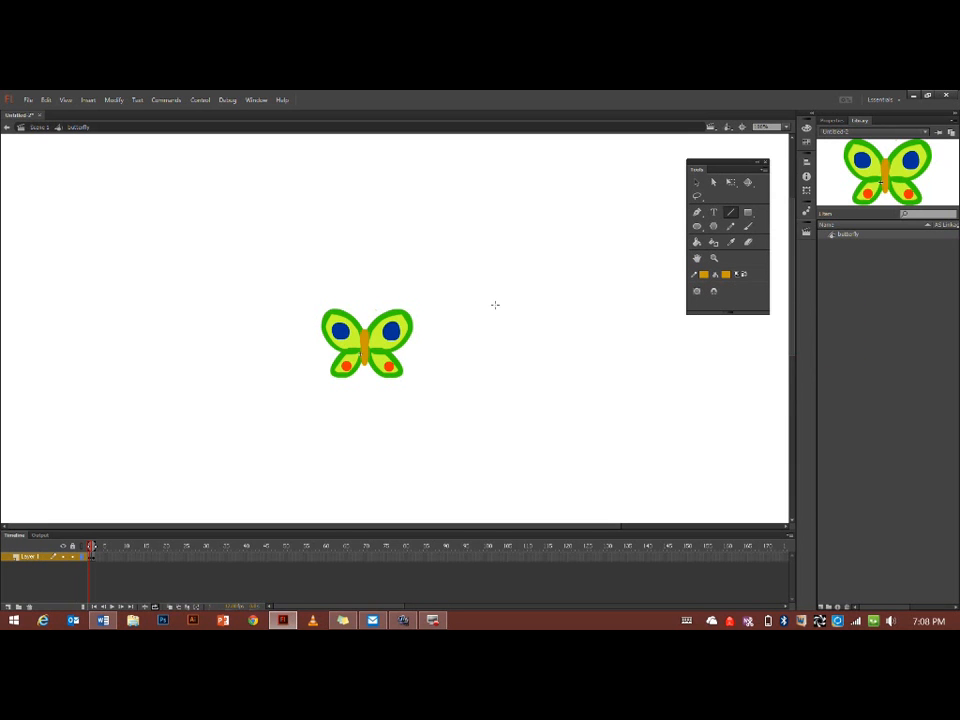
pyautogui.click(377, 306)
pyautogui.click(378, 306)
pyautogui.click(375, 313)
pyautogui.click(368, 330)
pyautogui.click(375, 313)
# Step: Brush a golden-orange vertical body between the wings of the frame 2 butterfly
pyautogui.click(93, 555)
pyautogui.click(748, 226)
pyautogui.click(697, 183)
pyautogui.click(527, 234)
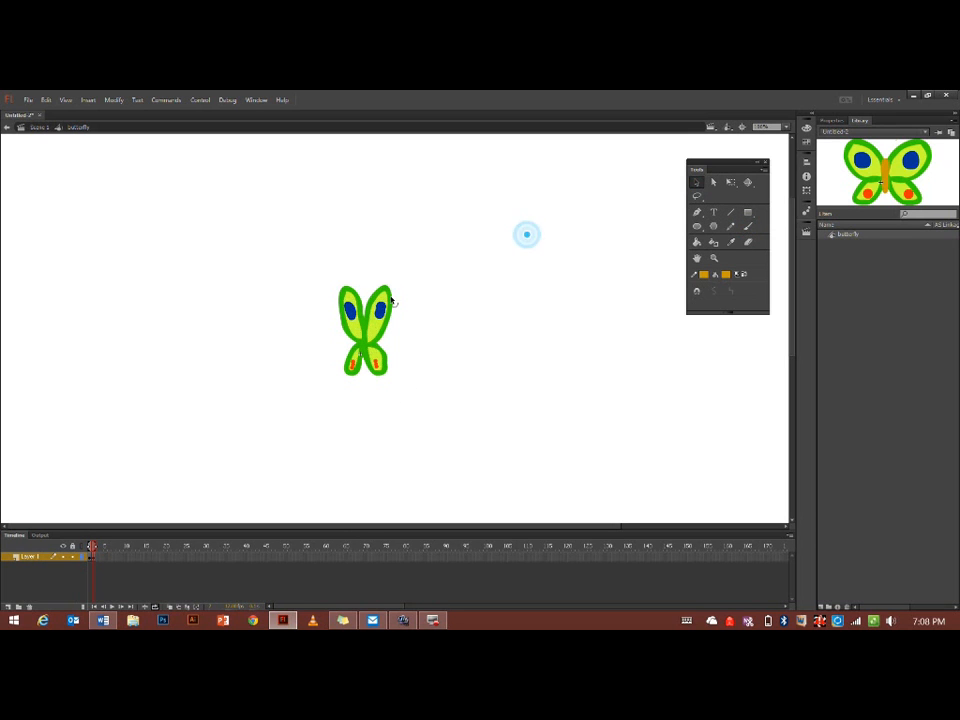
pyautogui.click(747, 228)
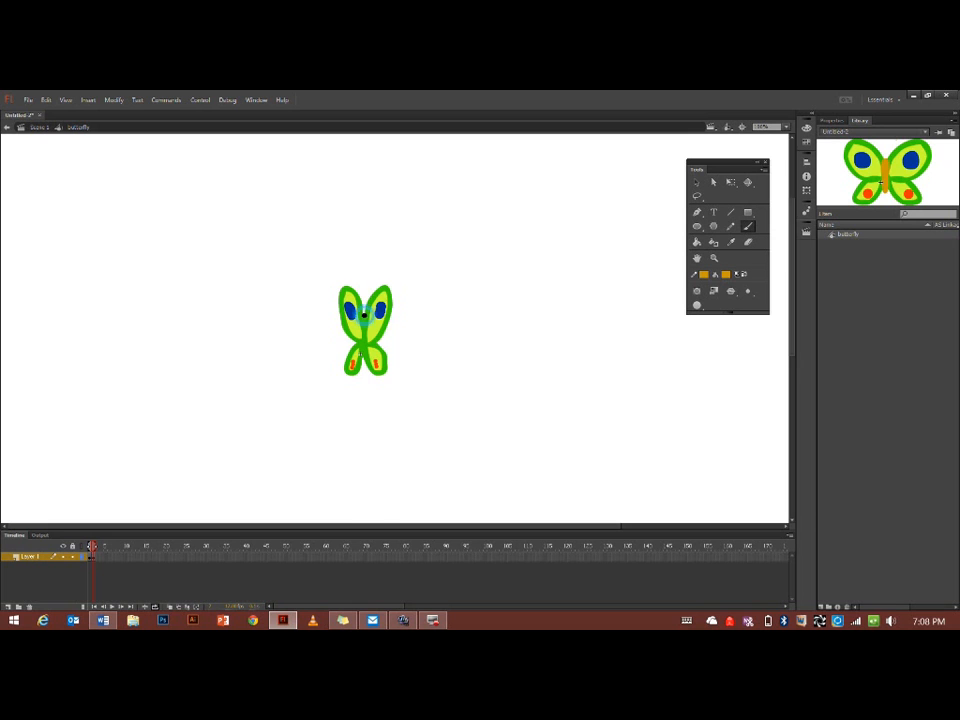
pyautogui.scroll(6, 364, 315)
pyautogui.scroll(-5, 364, 315)
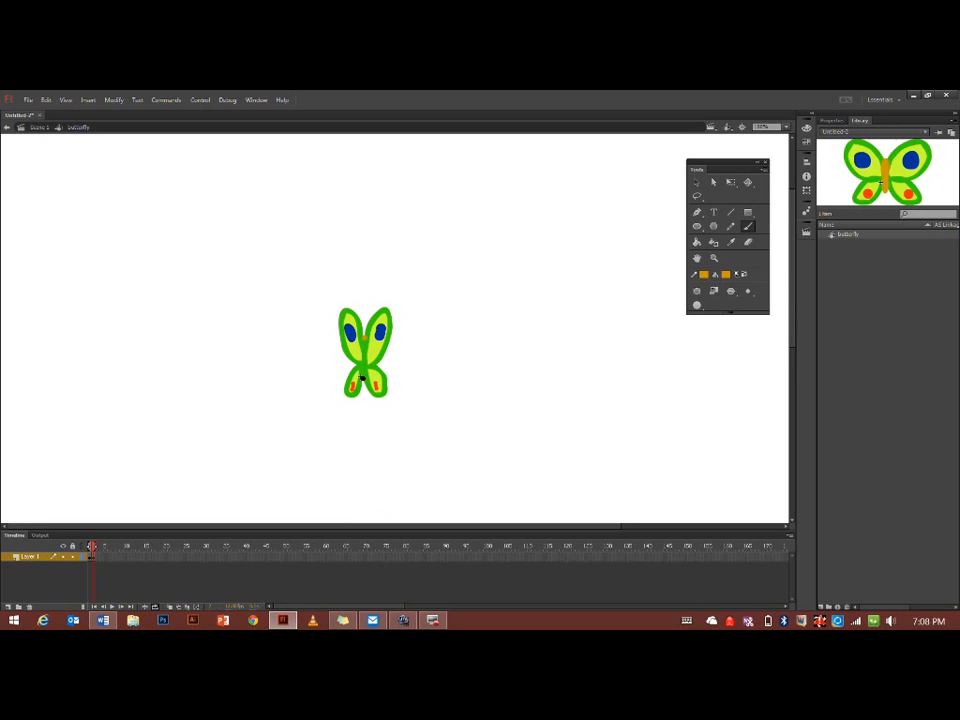
pyautogui.scroll(-10, 362, 372)
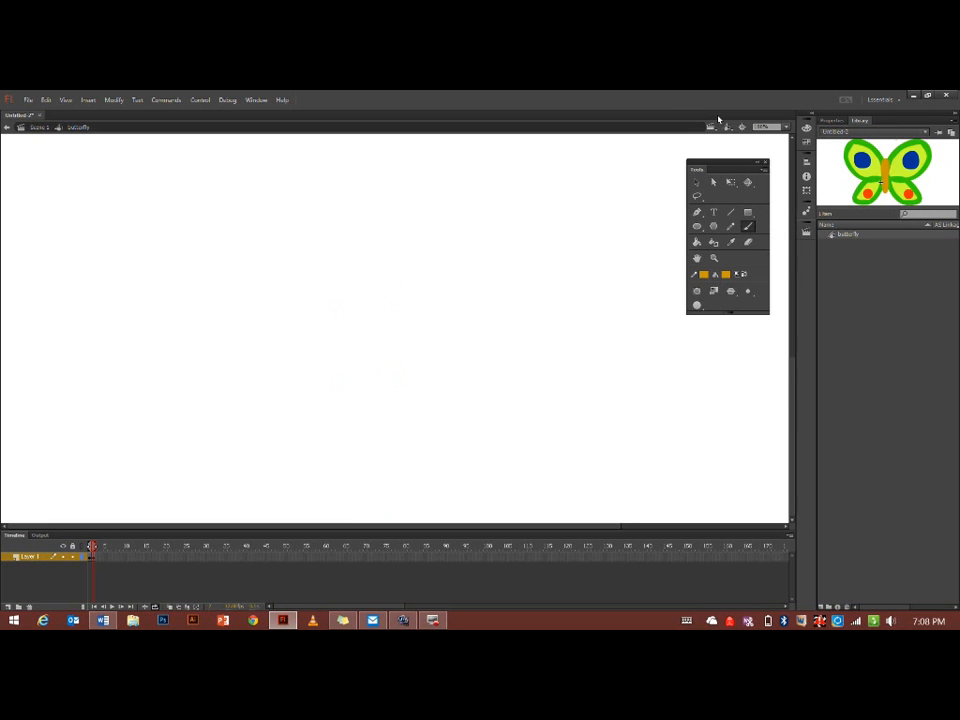
pyautogui.scroll(10, 497, 163)
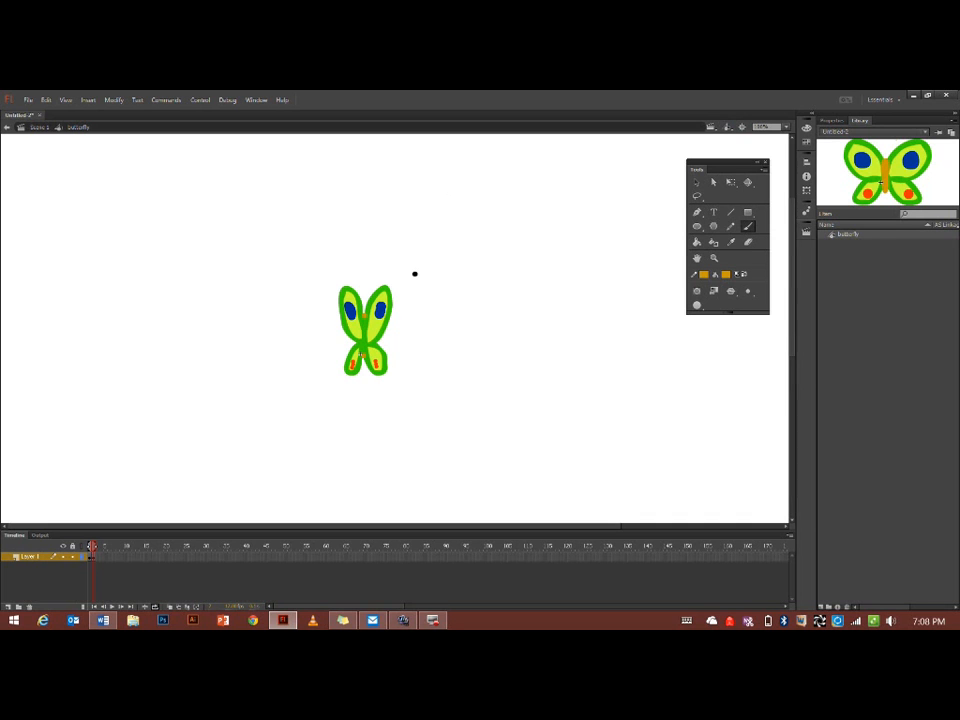
pyautogui.moveTo(364, 319); pyautogui.dragTo(364, 355)
# Step: Preview the wing flap inside the symbol by playing from frame 1 and stepping to frame 2
pyautogui.click(90, 556)
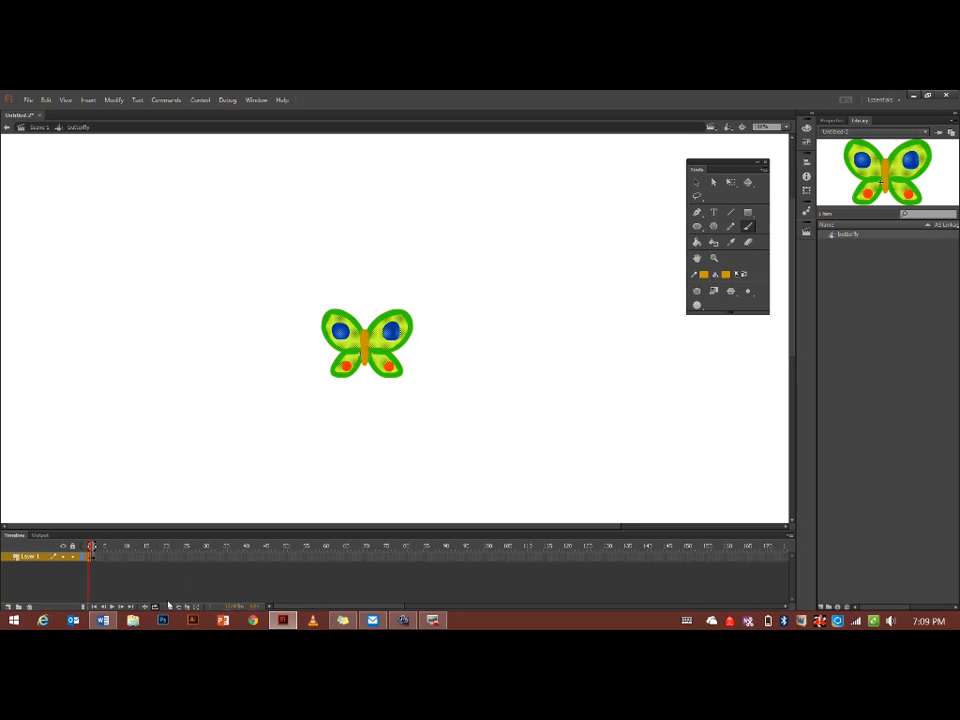
pyautogui.click(114, 607)
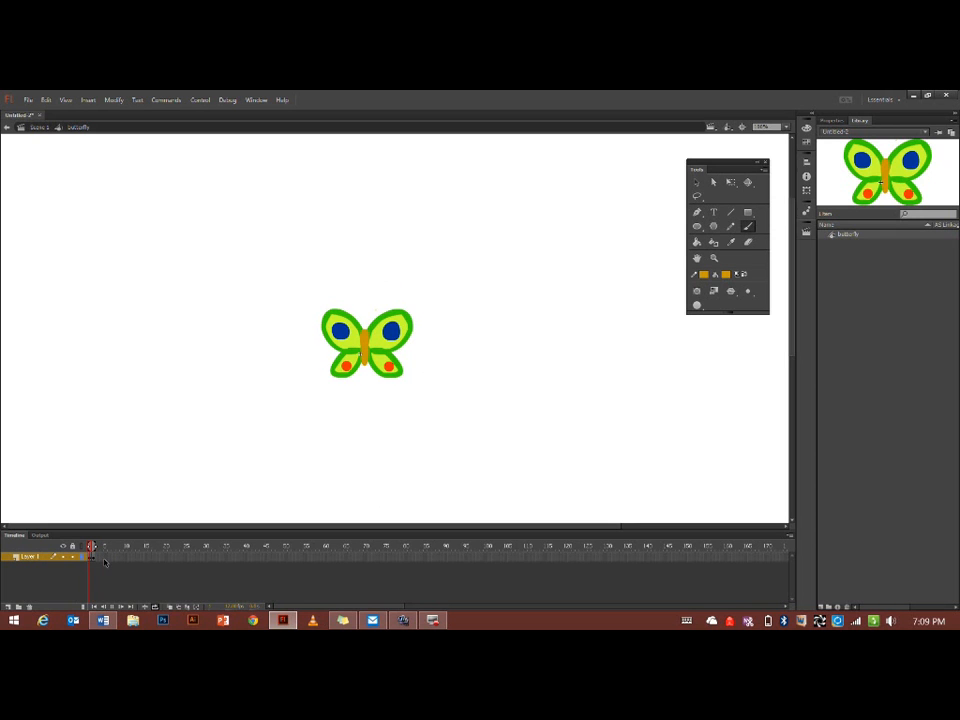
pyautogui.click(121, 607)
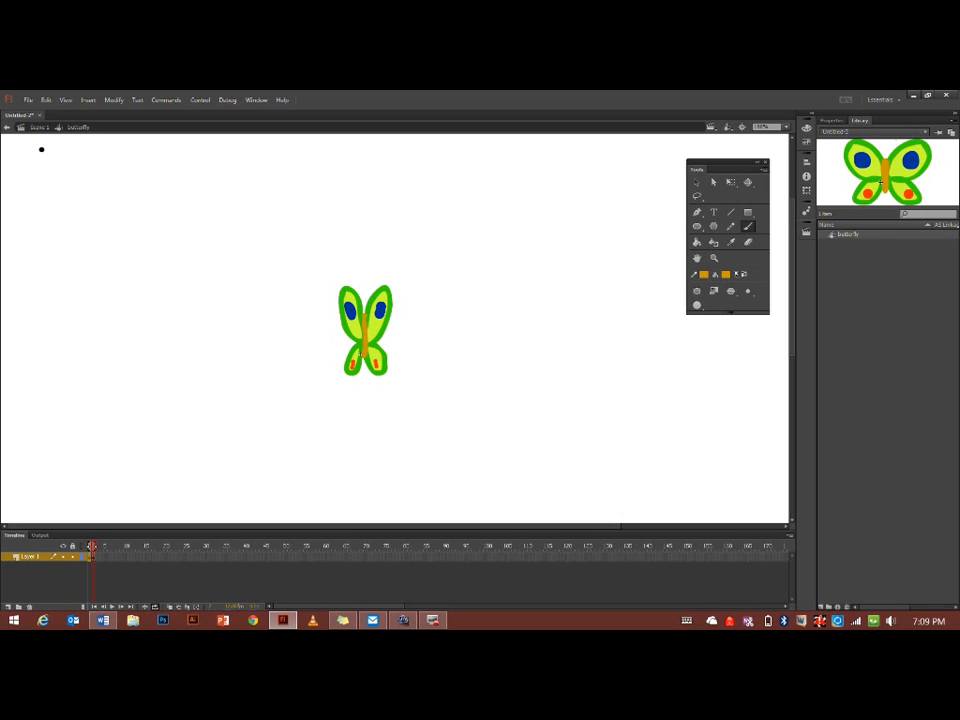
# Step: Return to Scene 1 and place an instance of the butterfly symbol in the upper middle of the stage
pyautogui.click(35, 127)
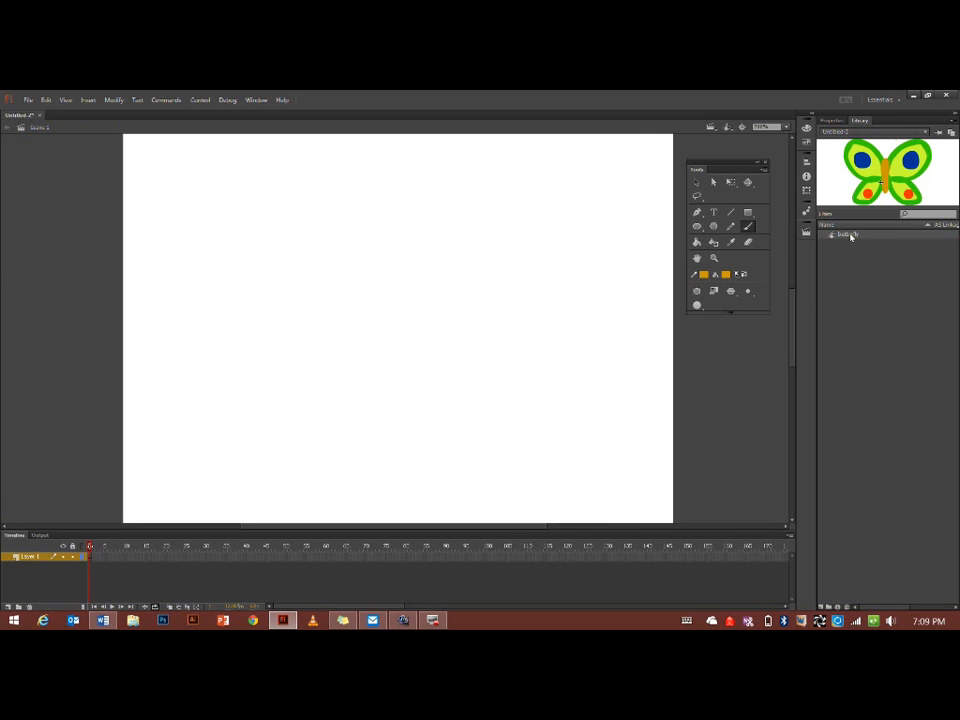
pyautogui.click(849, 235)
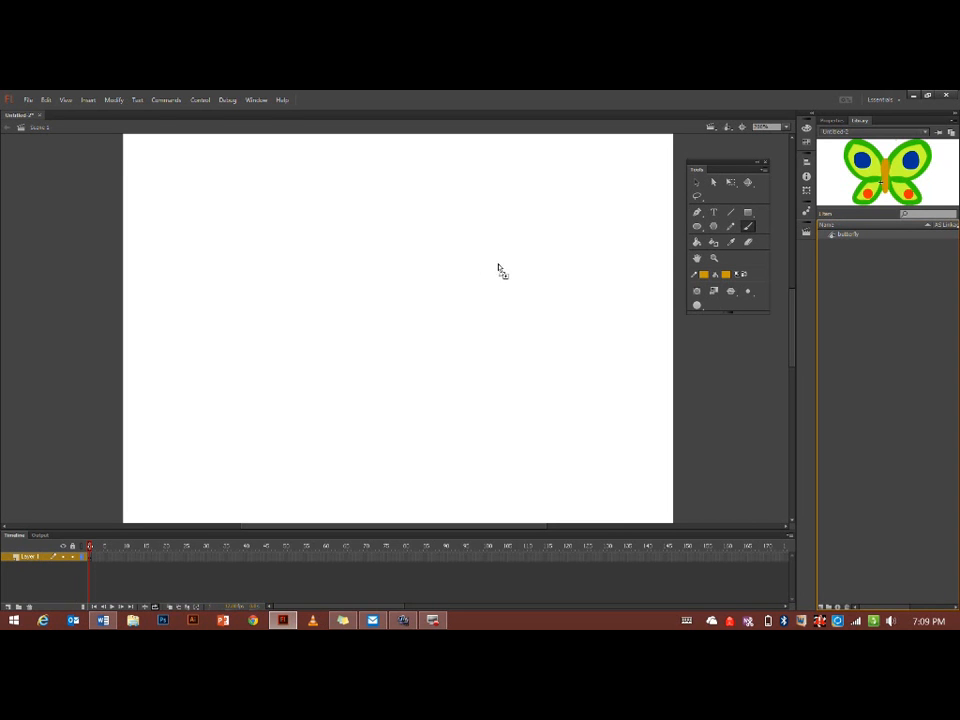
pyautogui.moveTo(849, 235); pyautogui.dragTo(406, 255)
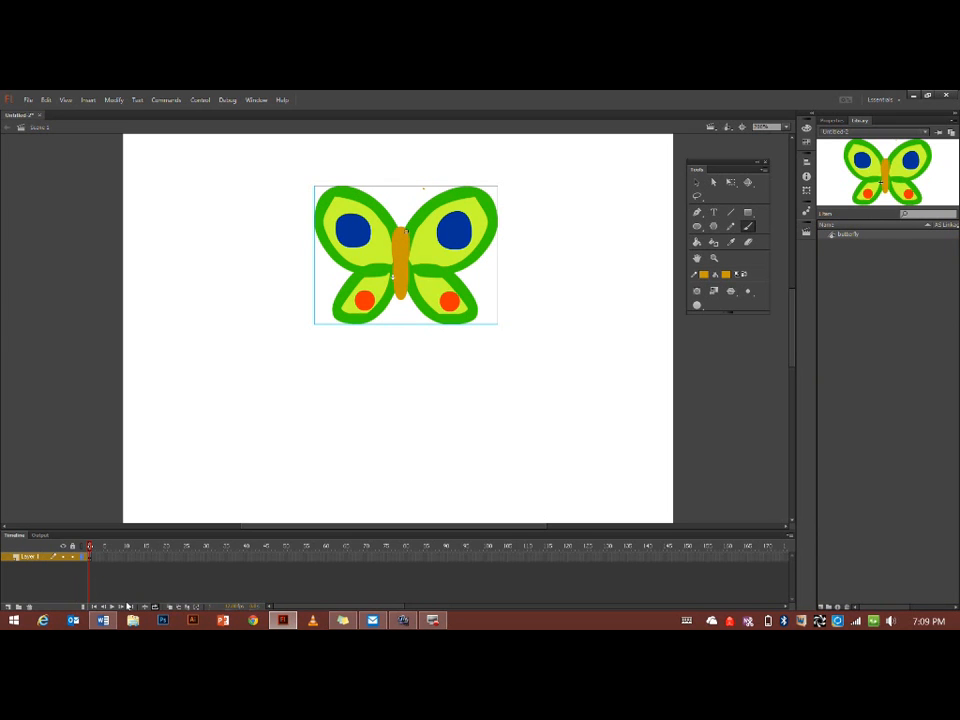
# Step: Test the playback of Scene 1 and insert a keyframe at frame 41 of Layer 1
pyautogui.click(112, 607)
pyautogui.rightClick(248, 561)
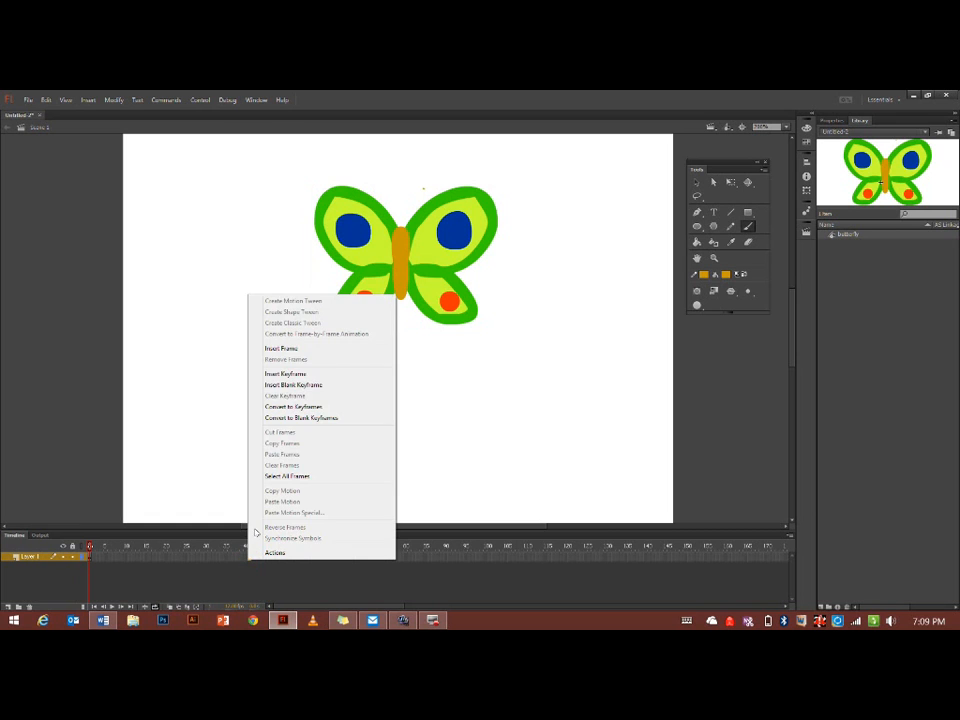
pyautogui.click(290, 374)
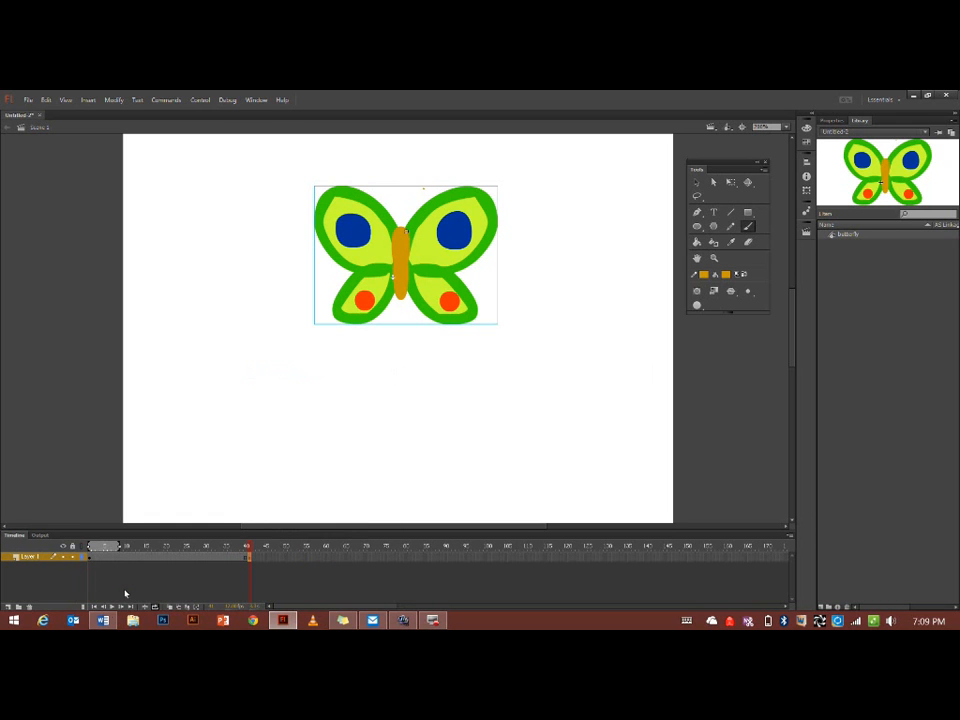
# Step: Extend the loop range slightly, turn off loop playback and play the scene from frame 1
pyautogui.moveTo(120, 548); pyautogui.dragTo(123, 548)
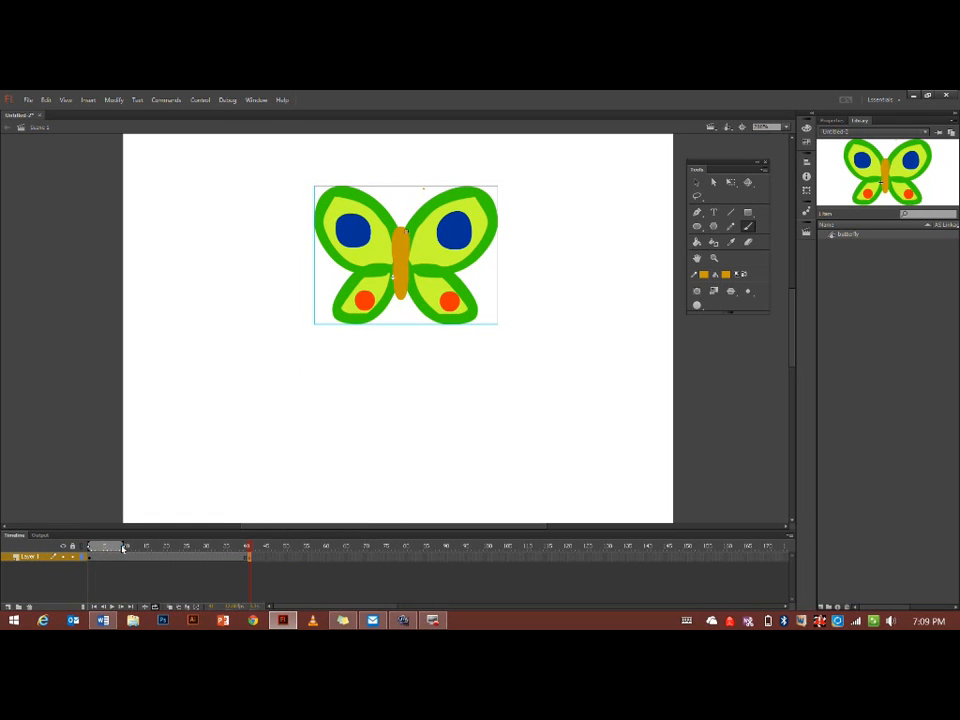
pyautogui.click(155, 607)
pyautogui.click(90, 550)
pyautogui.click(112, 607)
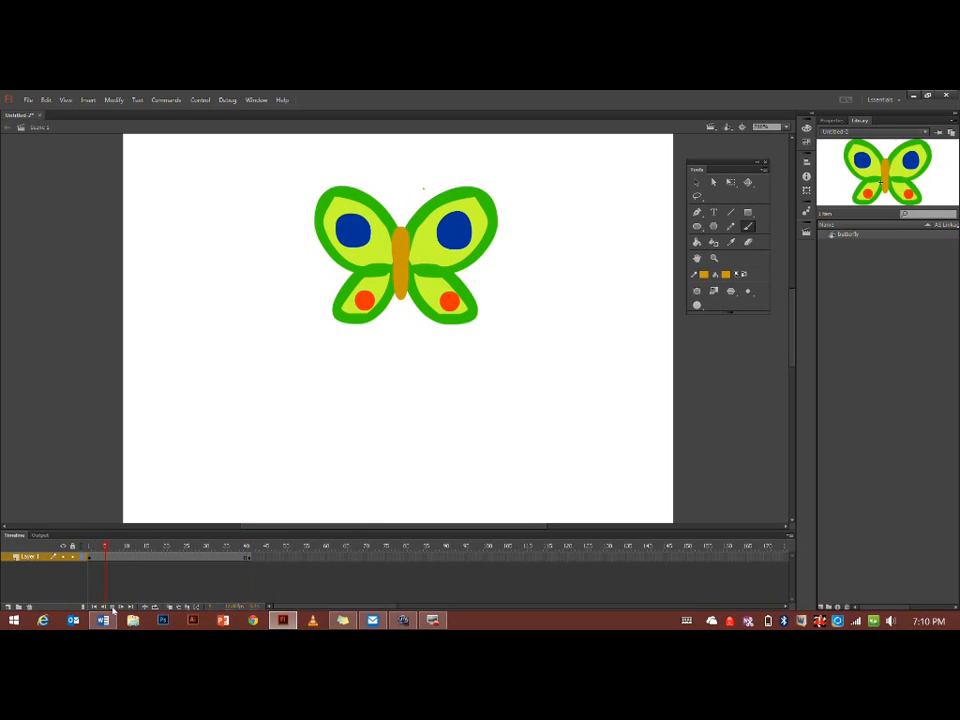